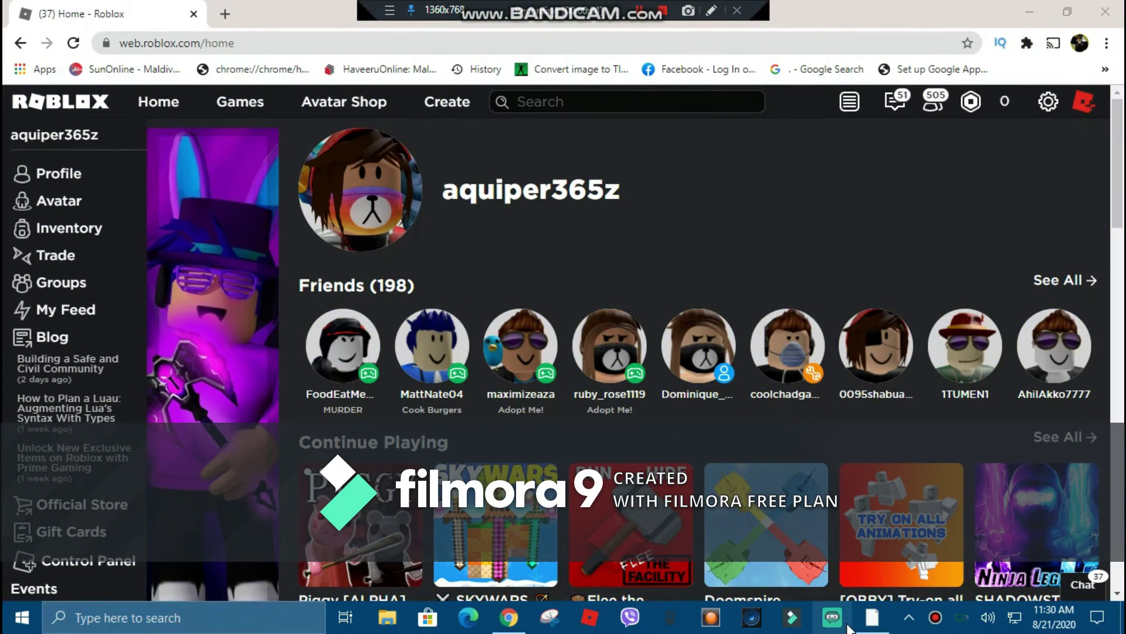
Open the Roblox account settings gear menu to reveal the new BTR Settings entry.
{"action": "left_click", "coordinate": [874, 619]}
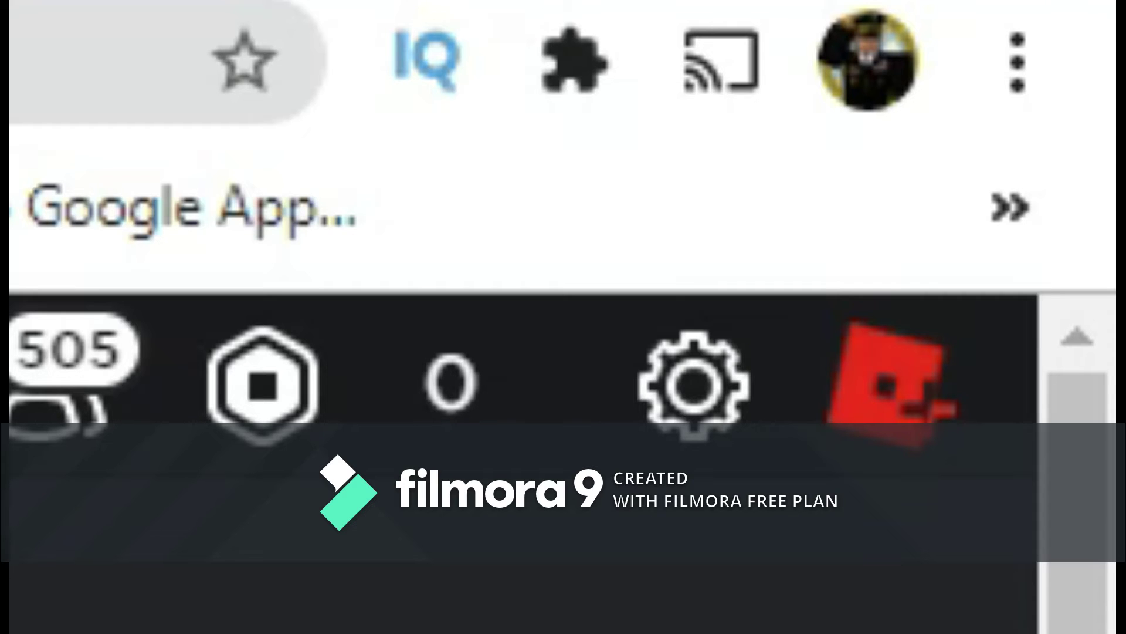
{"action": "left_click", "coordinate": [697, 419]}
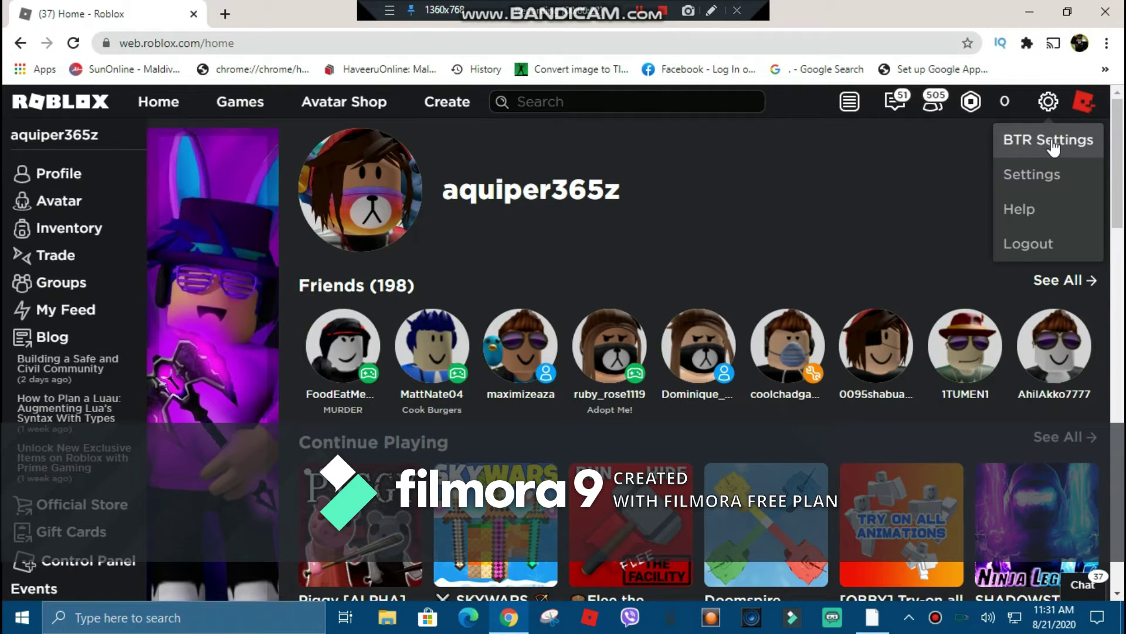
{"action": "left_click", "coordinate": [924, 139]}
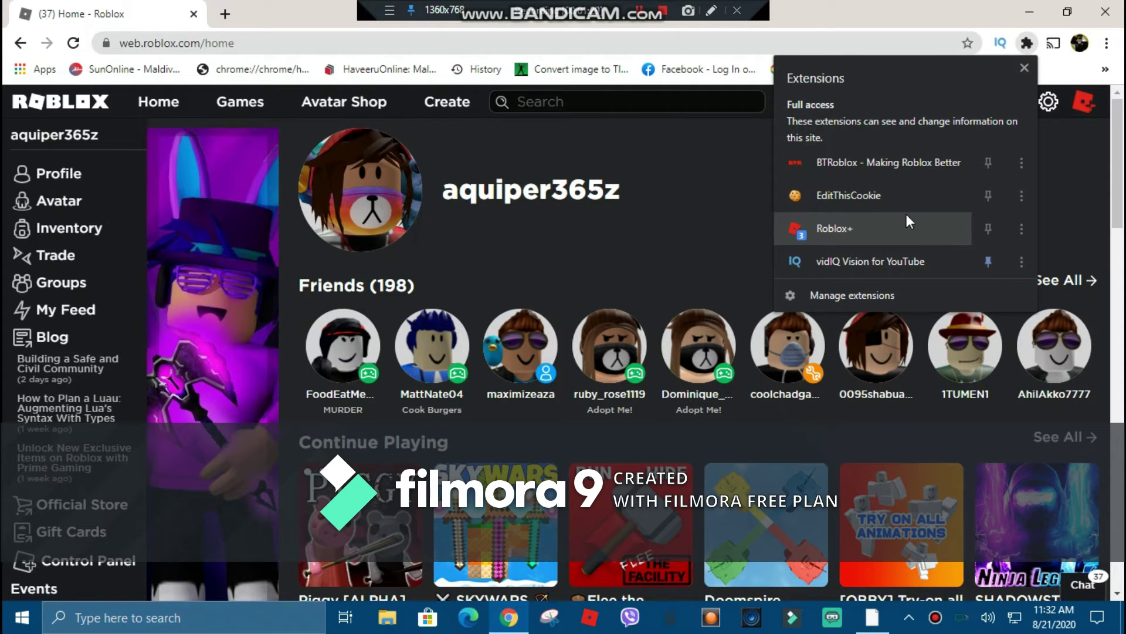
{"action": "left_click", "coordinate": [695, 201]}
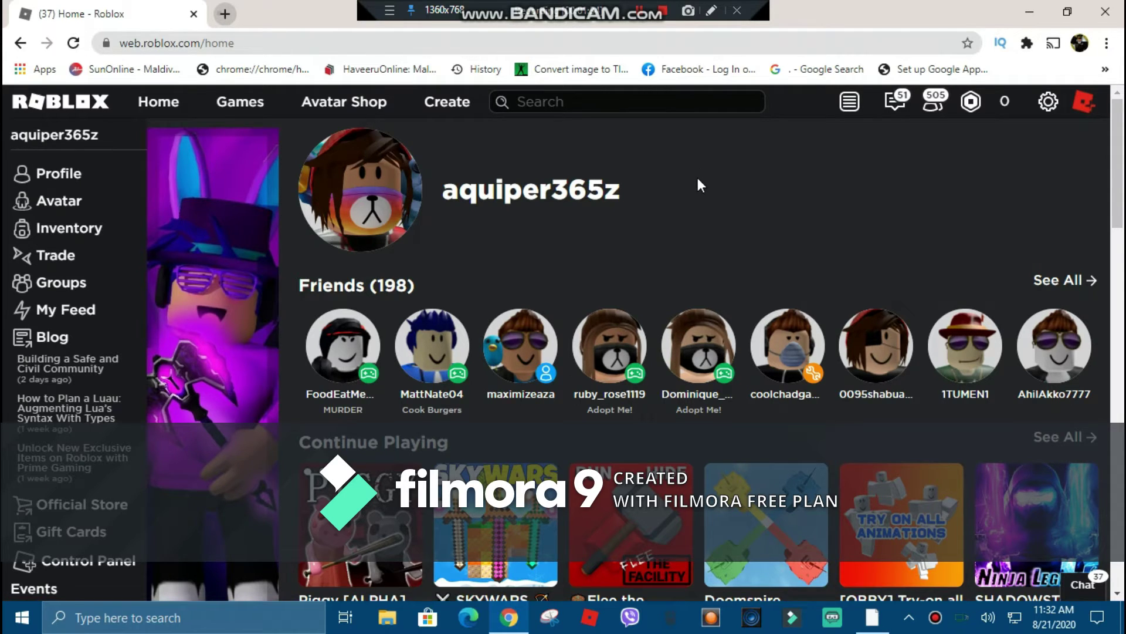
{"action": "key", "text": "ctrl+t"}
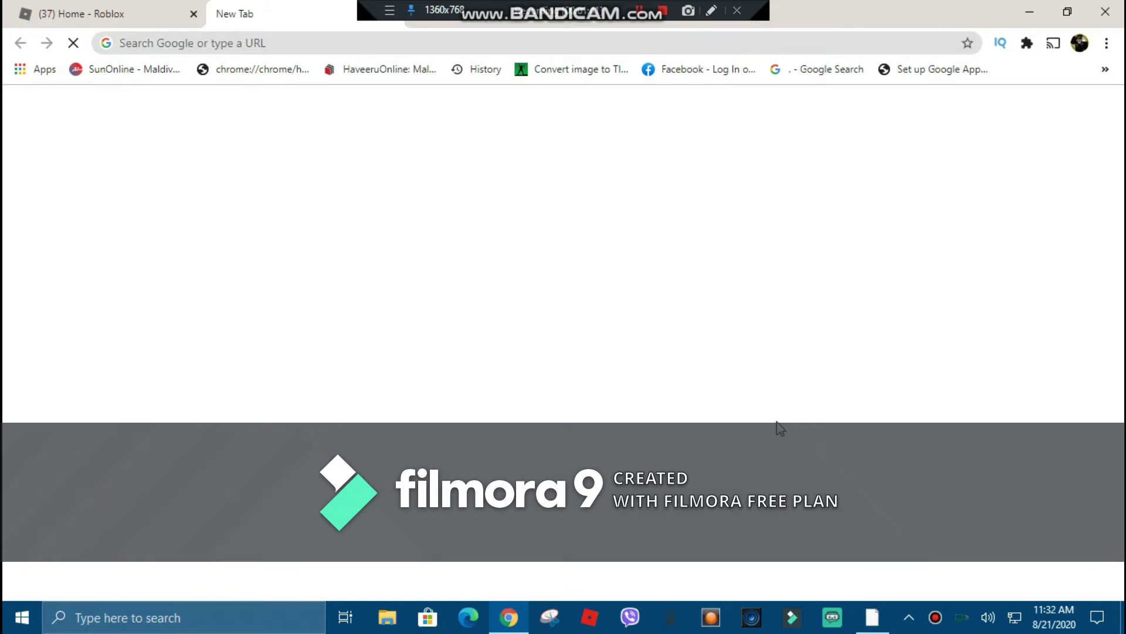
Search Google from the address bar for 'rbxsite.com promocodes august 2020'.
{"action": "left_click", "coordinate": [449, 45]}
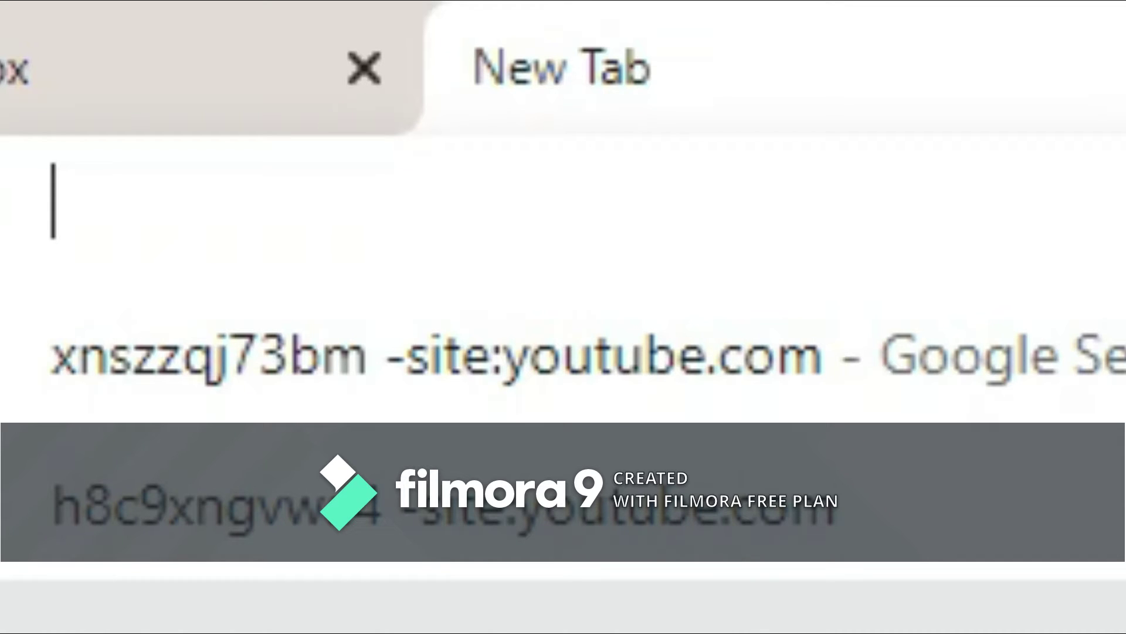
{"action": "type", "text": "rO"}
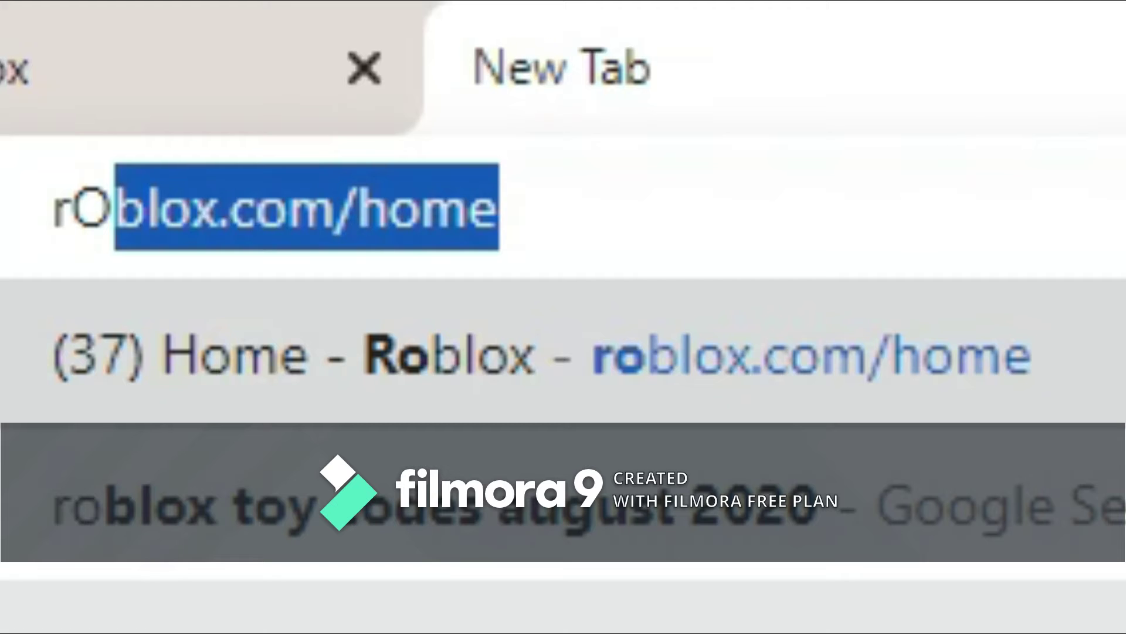
{"action": "key", "text": "BackSpace"}
{"action": "key", "text": "BackSpace"}
{"action": "key", "text": "BackSpace"}
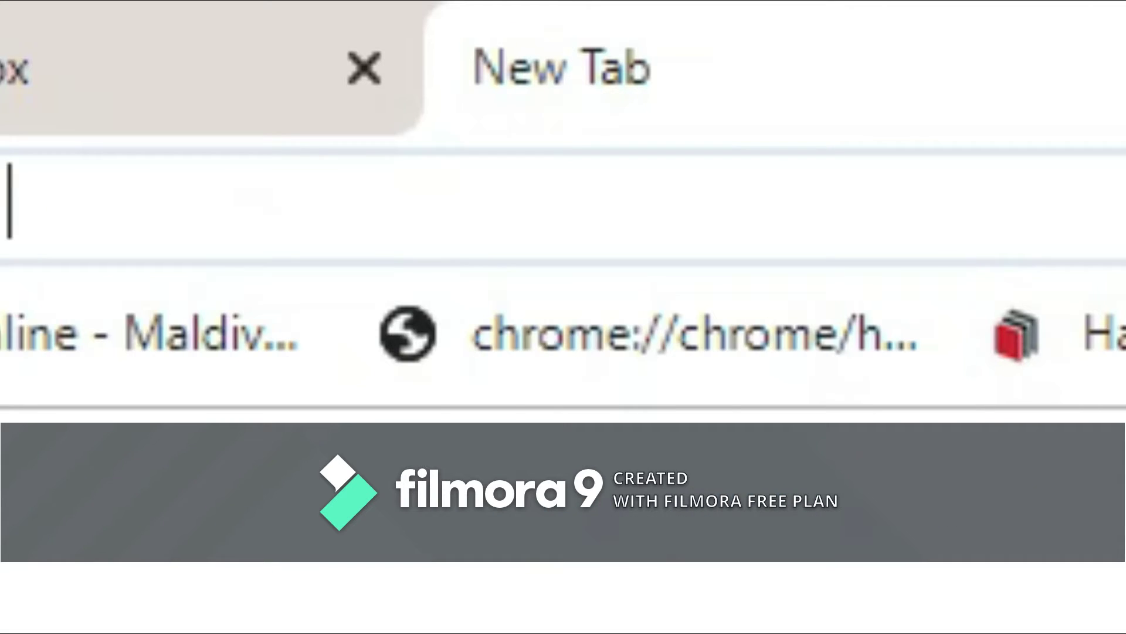
{"action": "type", "text": "rbxsite.com promocodes august 2020\\"}
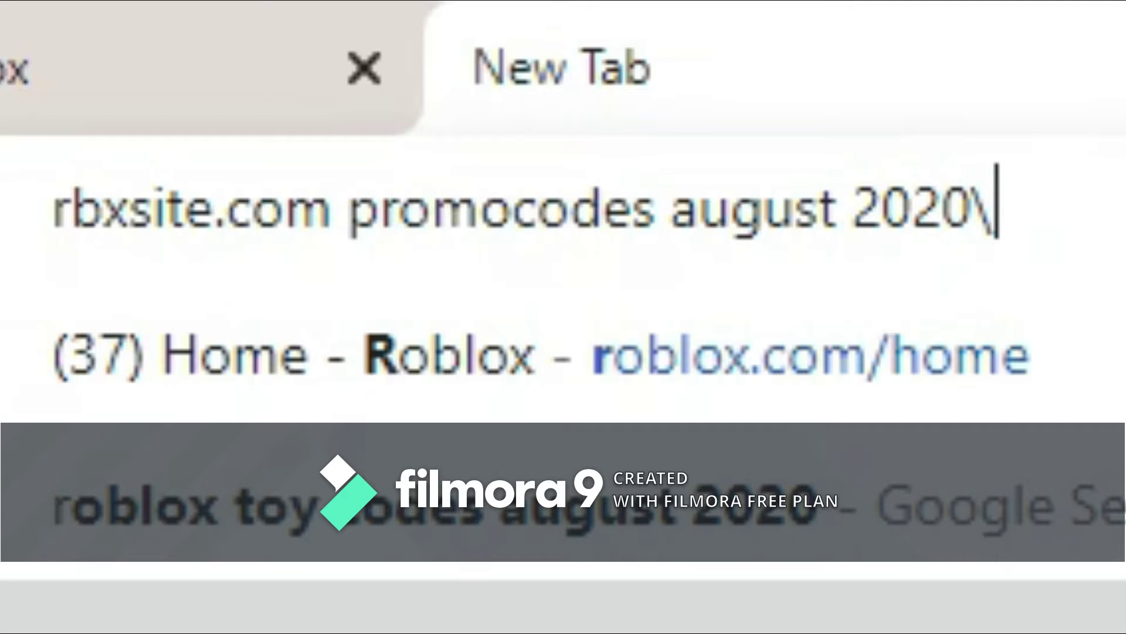
{"action": "key", "text": "Return"}
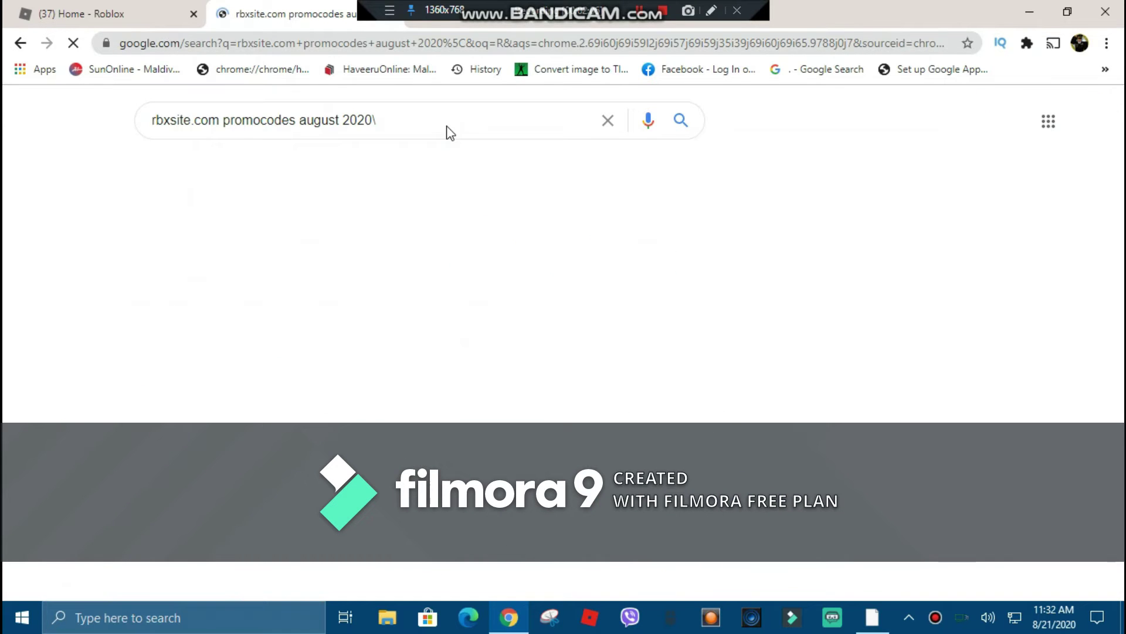
Replace the Google query with 'roblox+ extension' and run the search.
{"action": "scroll", "coordinate": [448, 126], "scroll_direction": "down", "scroll_amount": 5}
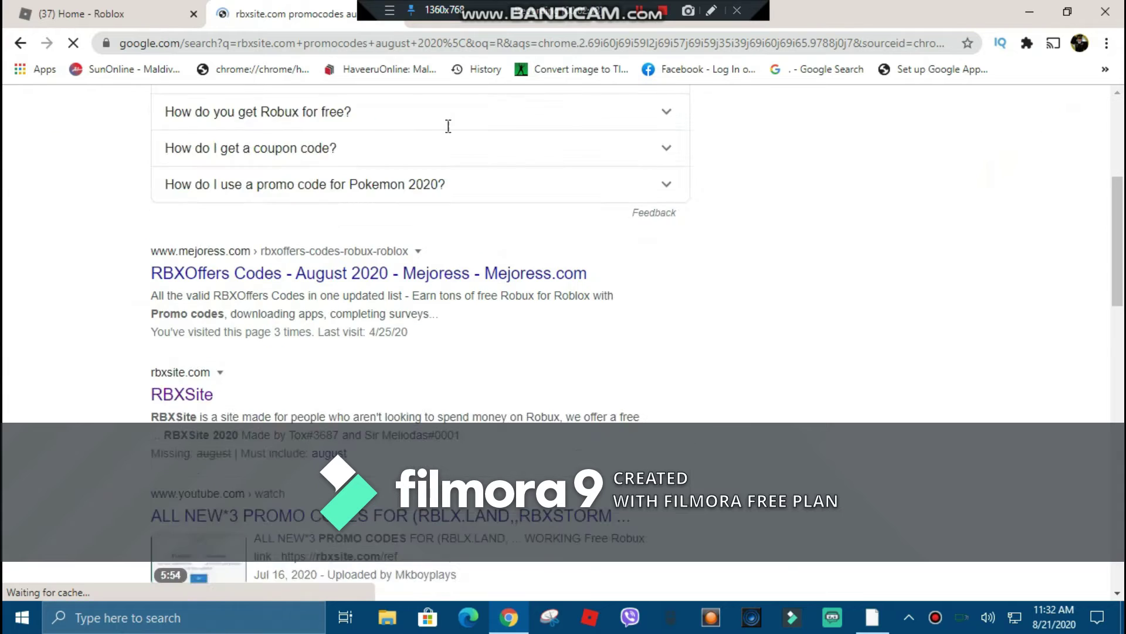
{"action": "scroll", "coordinate": [762, 364], "scroll_direction": "up", "scroll_amount": 5}
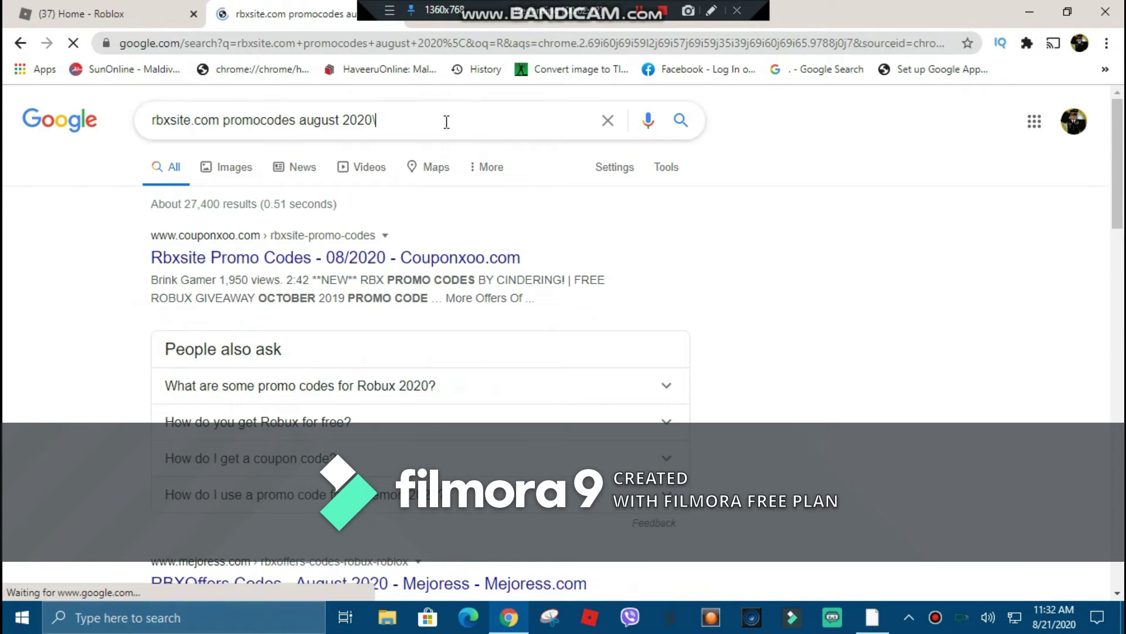
{"action": "key", "text": "ctrl+a"}
{"action": "key", "text": "BackSpace"}
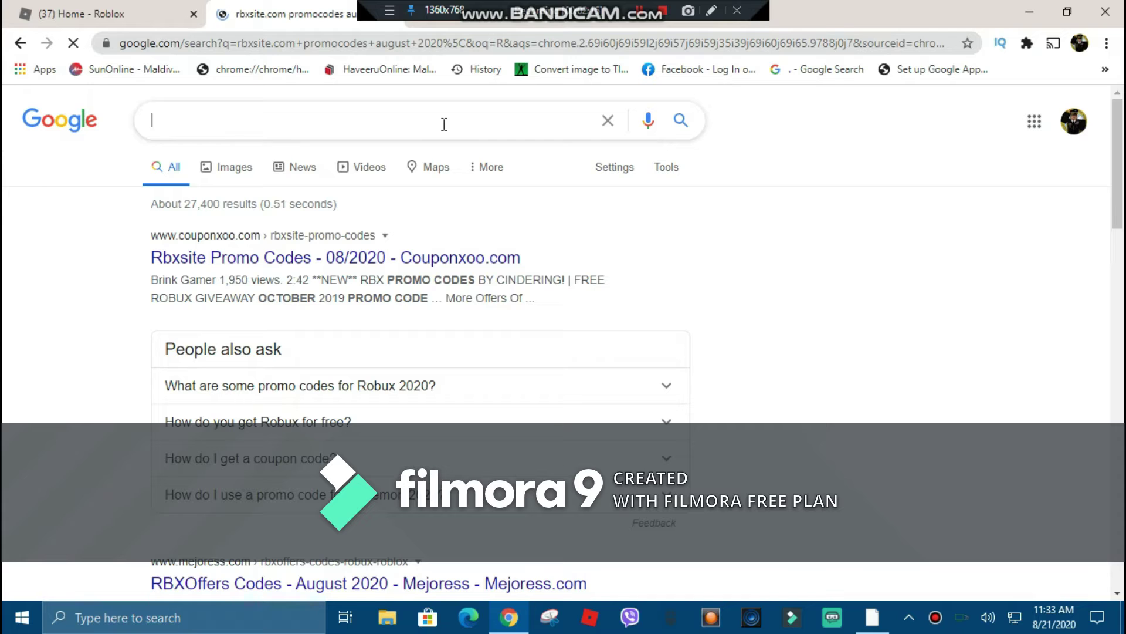
{"action": "type", "text": "roblox"}
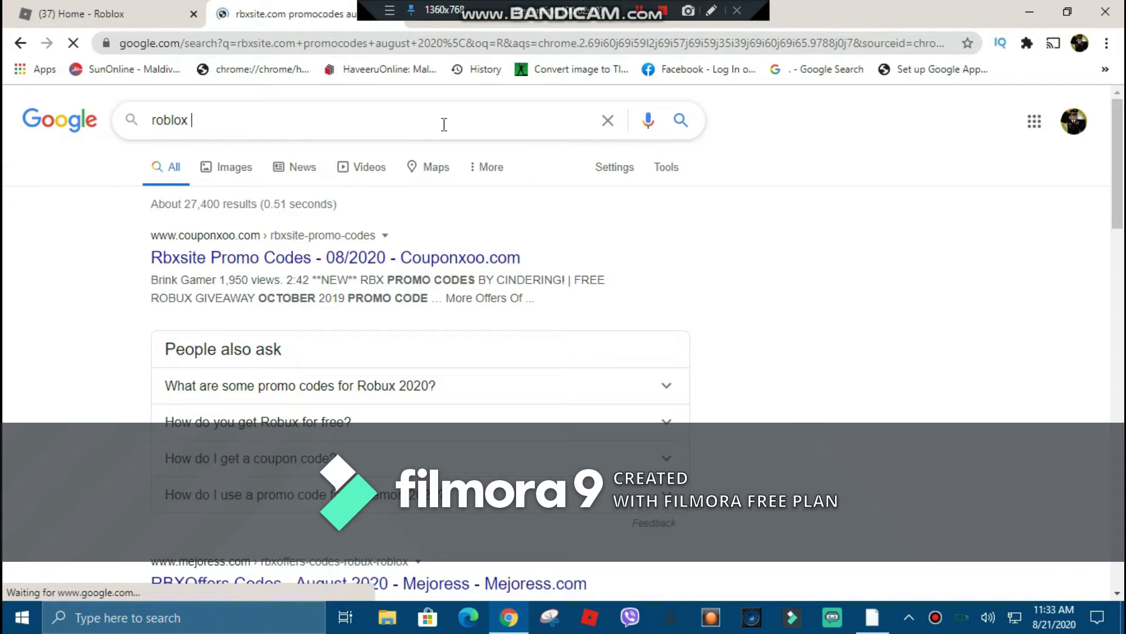
{"action": "key", "text": "BackSpace"}
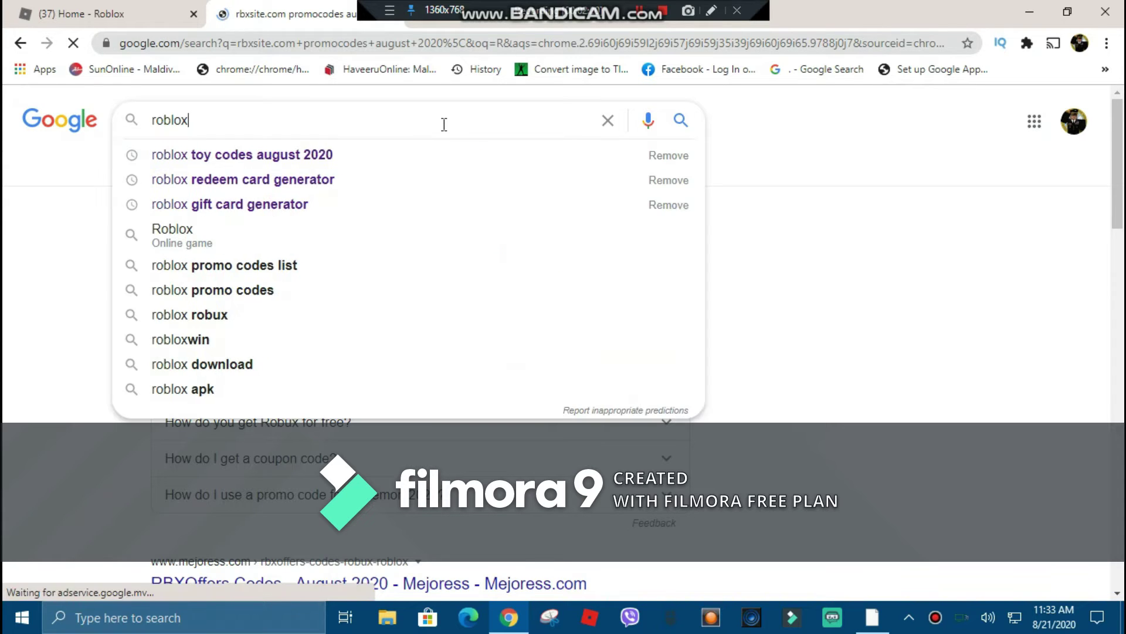
{"action": "type", "text": "+ extension"}
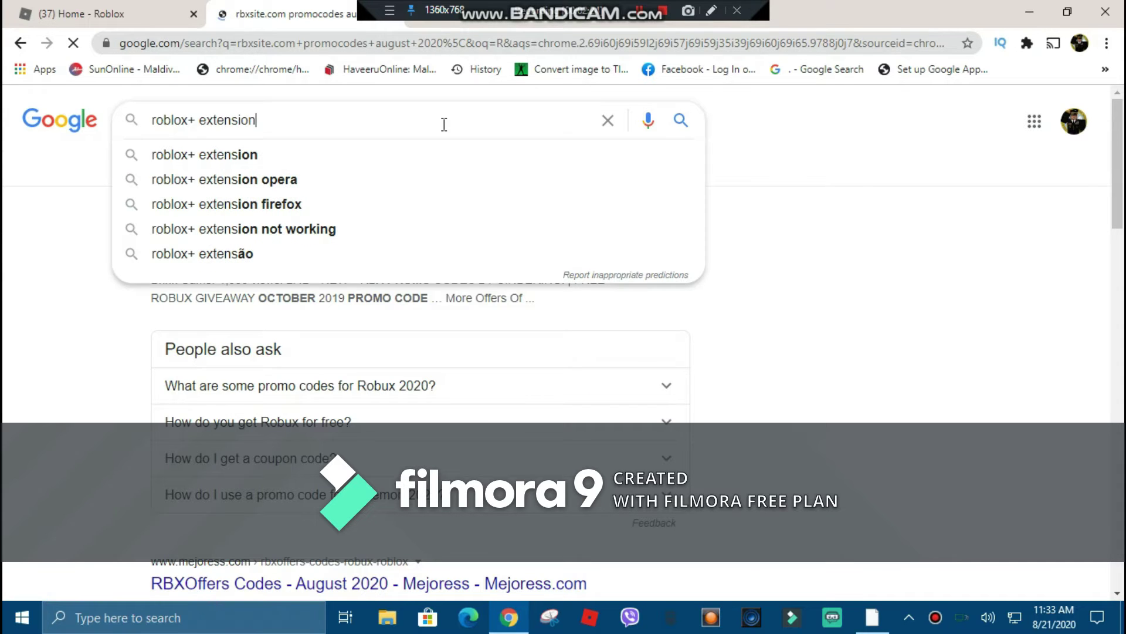
{"action": "key", "text": "Return"}
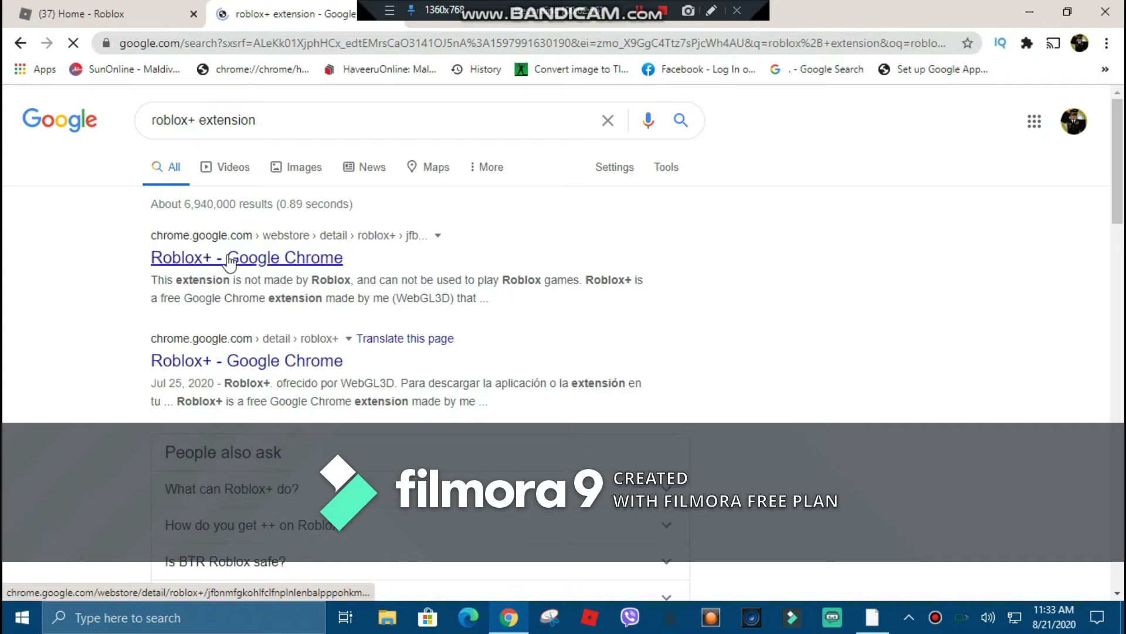
Open the Roblox+ Chrome Web Store listing and try translating it into English.
{"action": "left_click", "coordinate": [247, 360]}
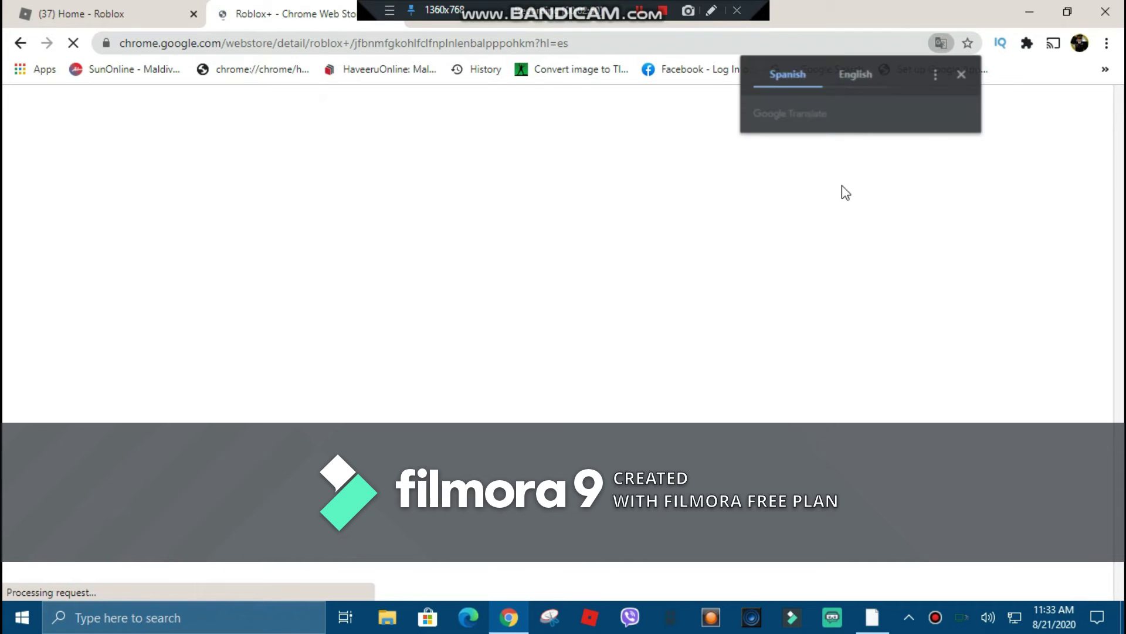
{"action": "left_click", "coordinate": [842, 76]}
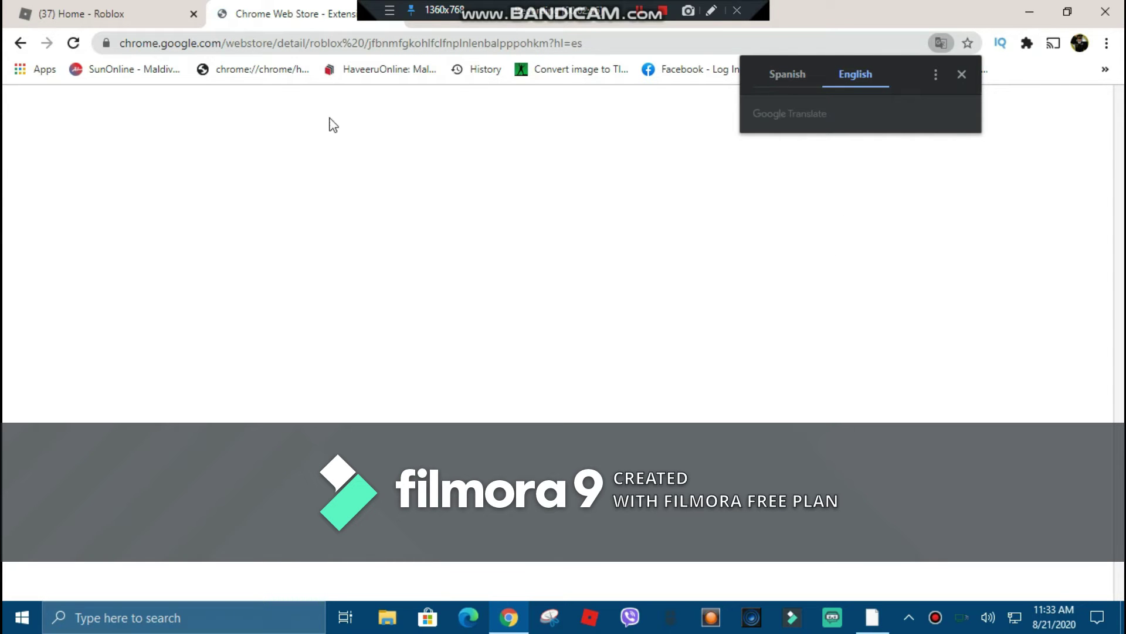
{"action": "left_click", "coordinate": [417, 204]}
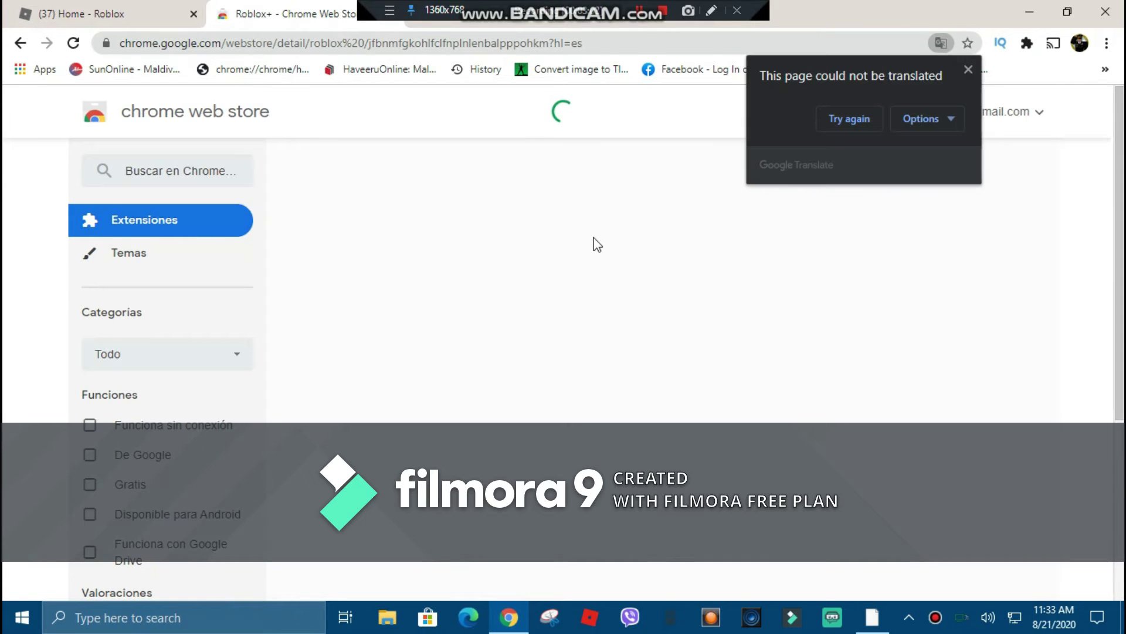
Retry the English translation, then close the Roblox+ store tab after installing it.
{"action": "left_click", "coordinate": [847, 119]}
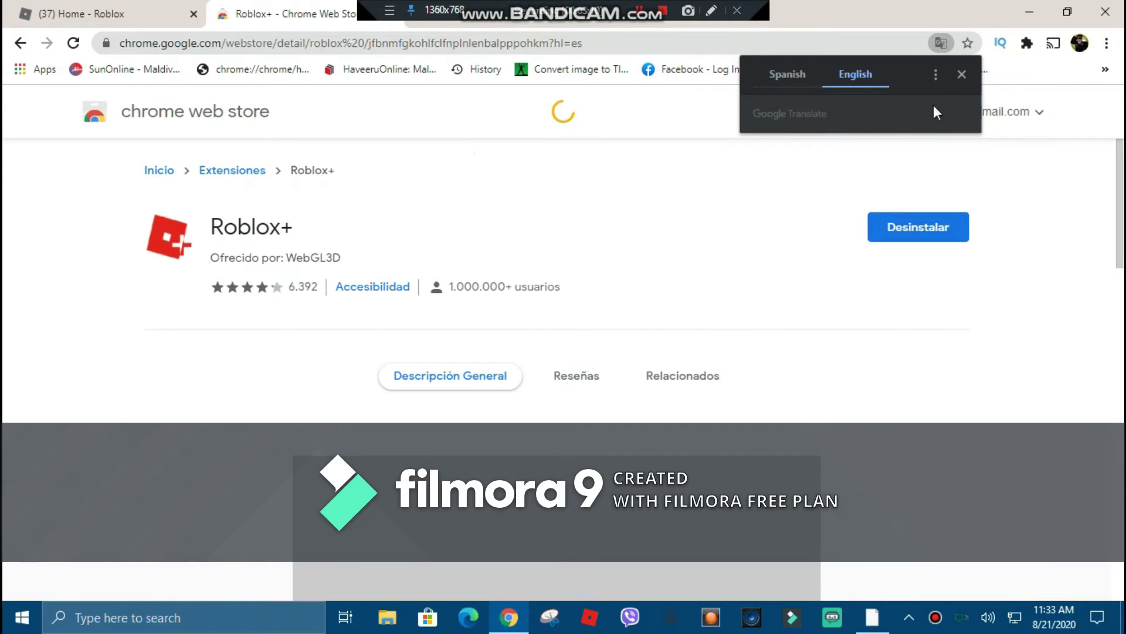
{"action": "left_click", "coordinate": [961, 74]}
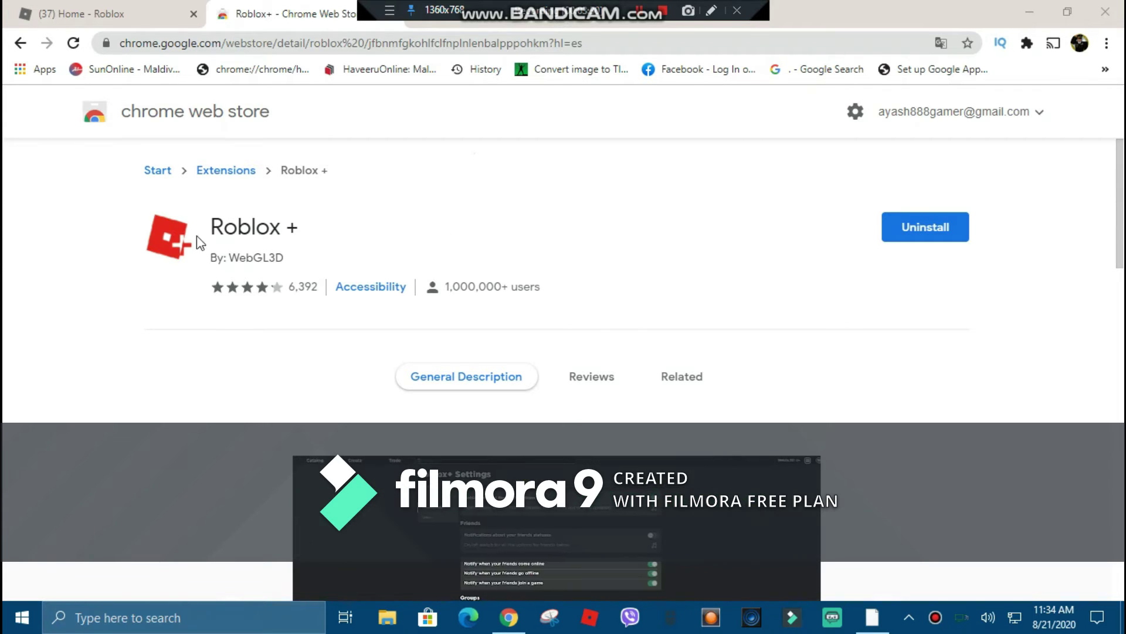
{"action": "scroll", "coordinate": [164, 186], "scroll_direction": "down", "scroll_amount": 1}
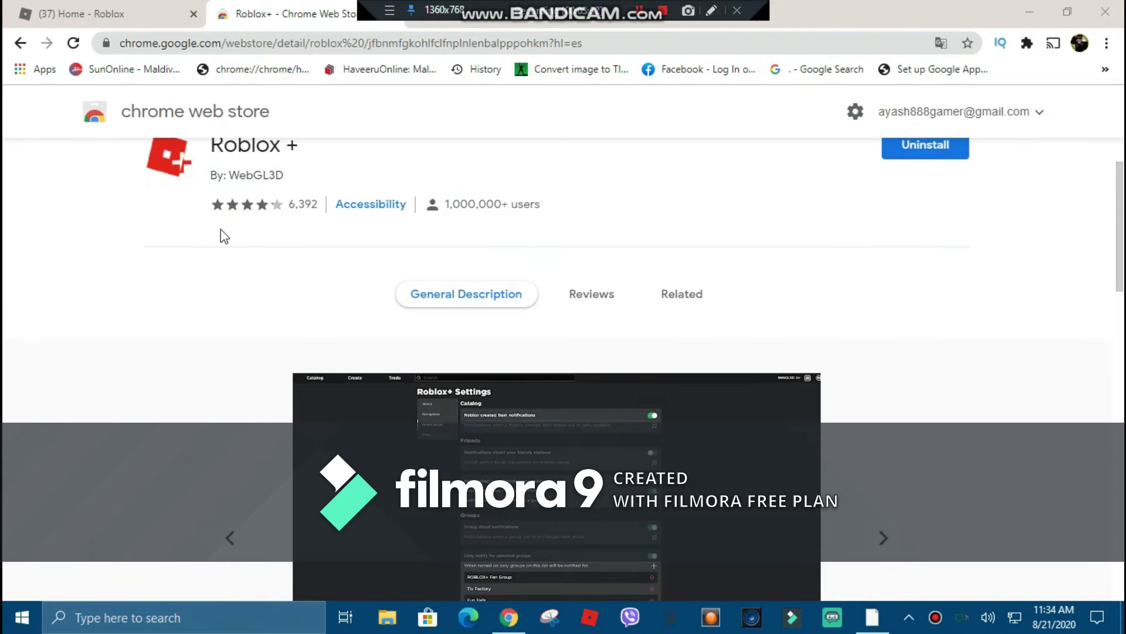
{"action": "scroll", "coordinate": [235, 246], "scroll_direction": "up", "scroll_amount": 1}
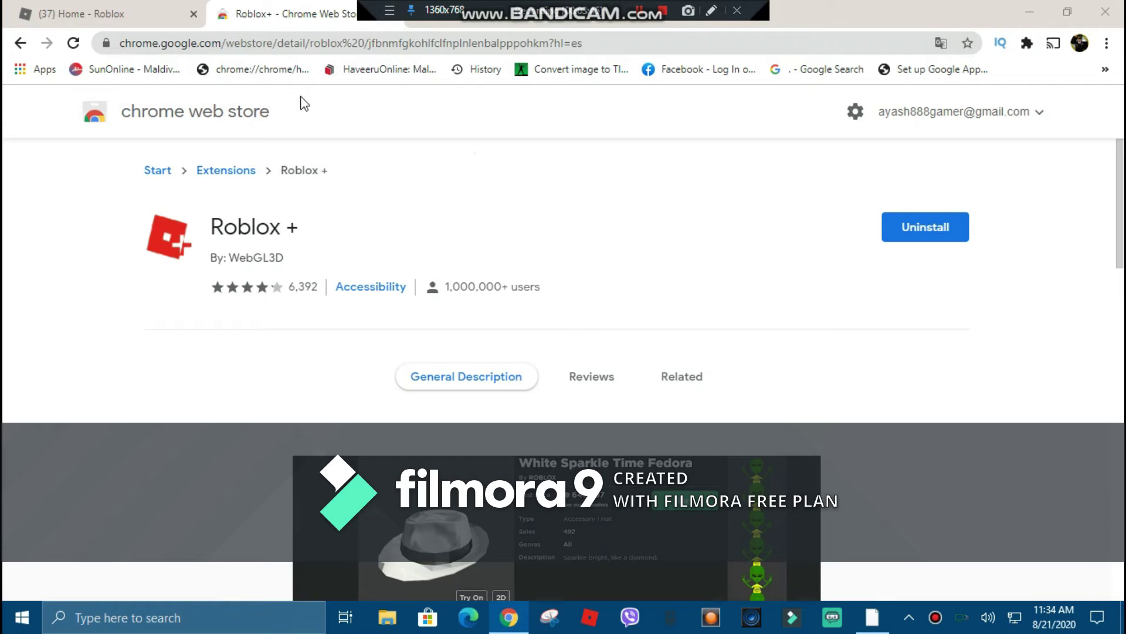
{"action": "key", "text": "ctrl+shift+Page_Up"}
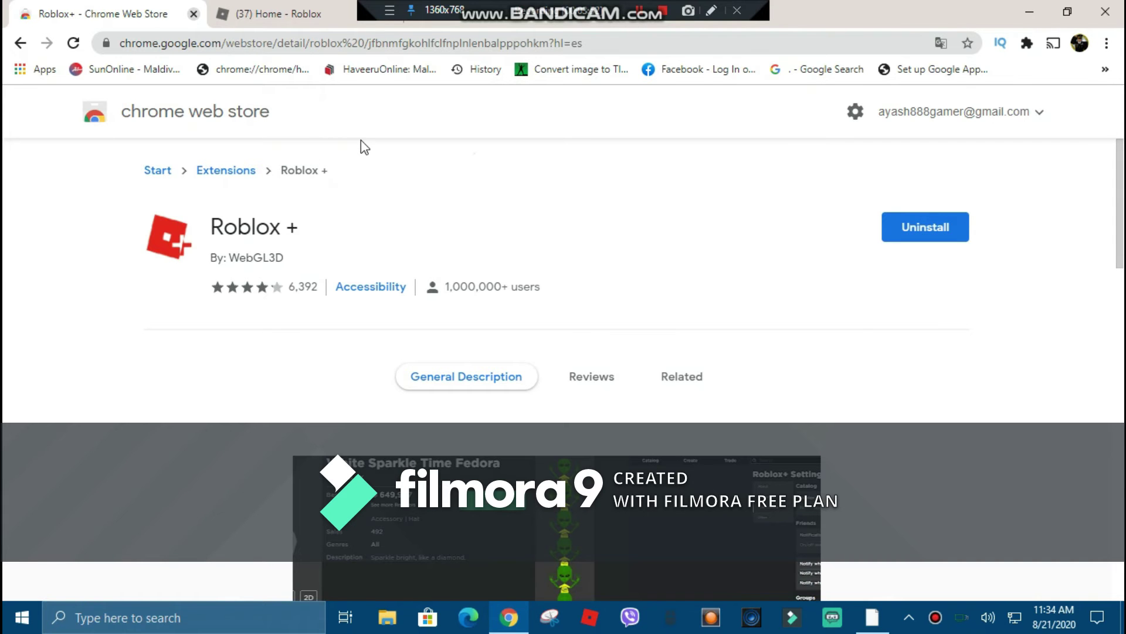
{"action": "key", "text": "ctrl+w"}
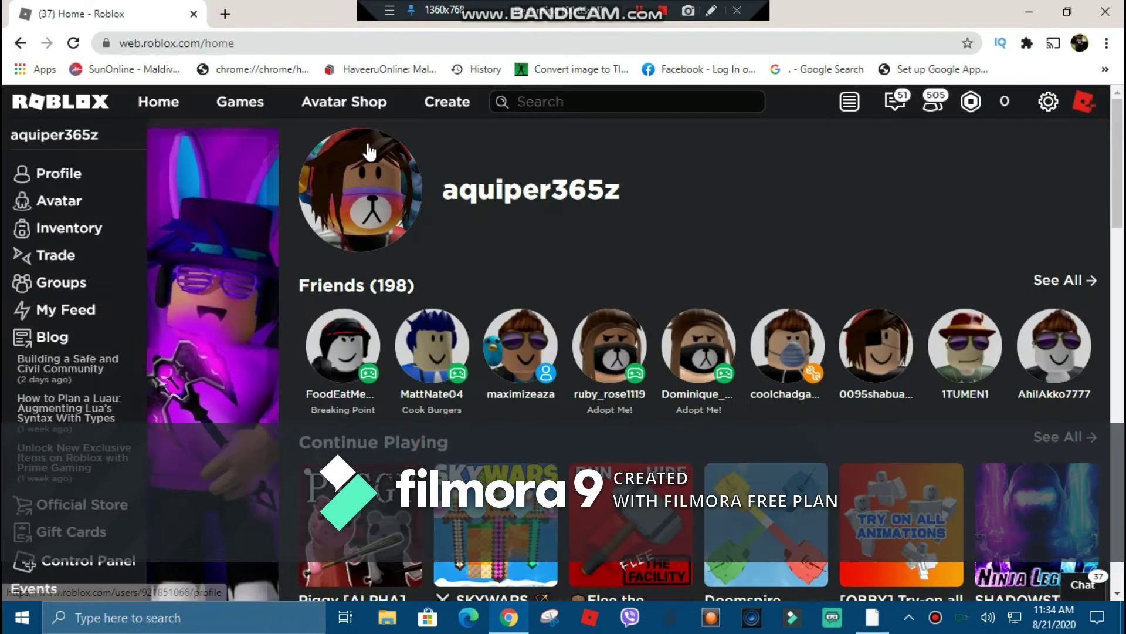
Search Google for 'BTR roblox extension' in a new tab.
{"action": "left_click", "coordinate": [226, 15]}
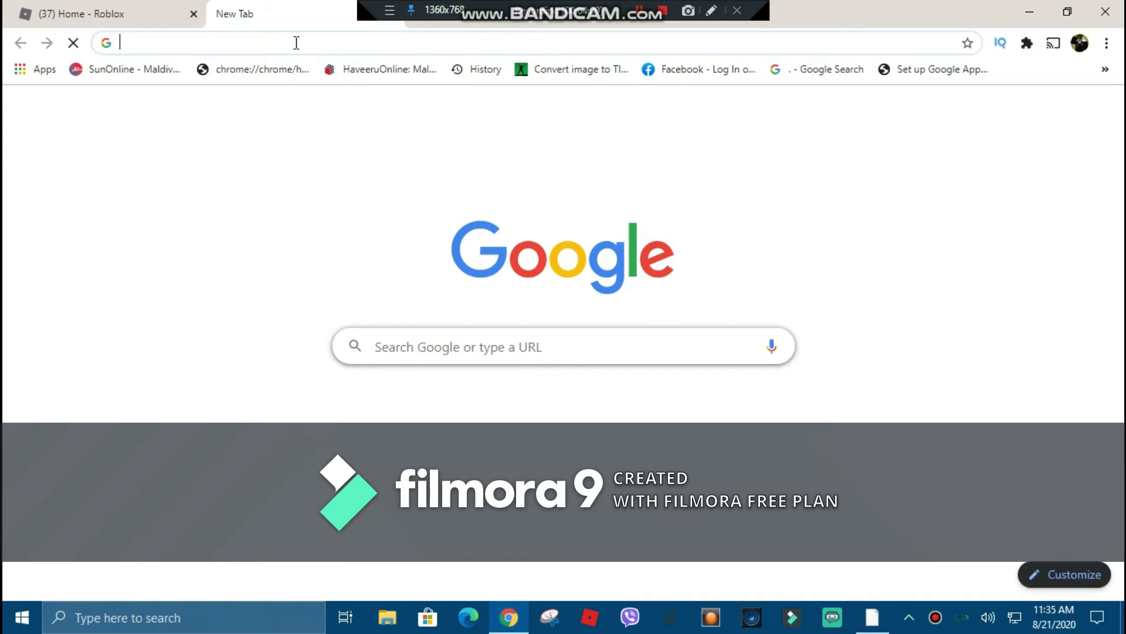
{"action": "type", "text": "BTR roblox "}
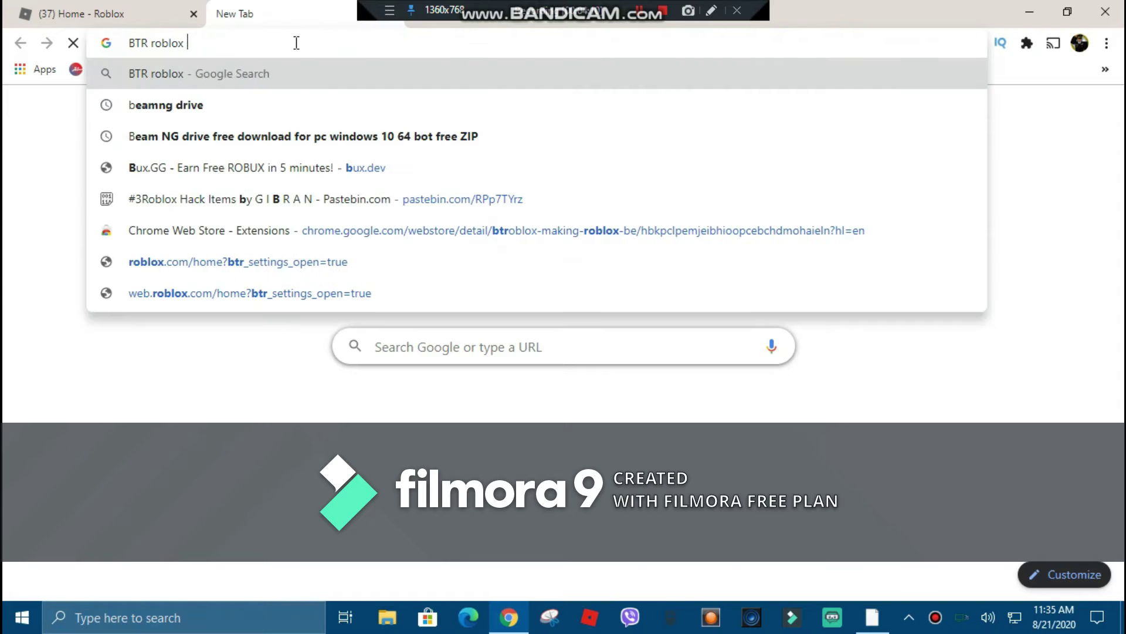
{"action": "type", "text": "extension"}
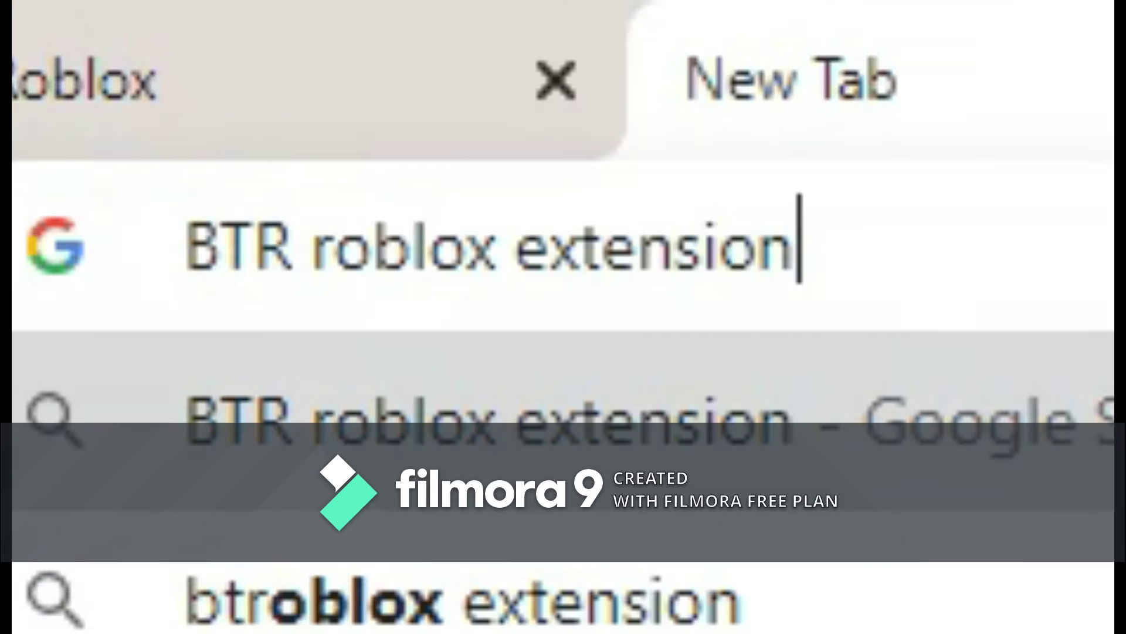
{"action": "key", "text": "Return"}
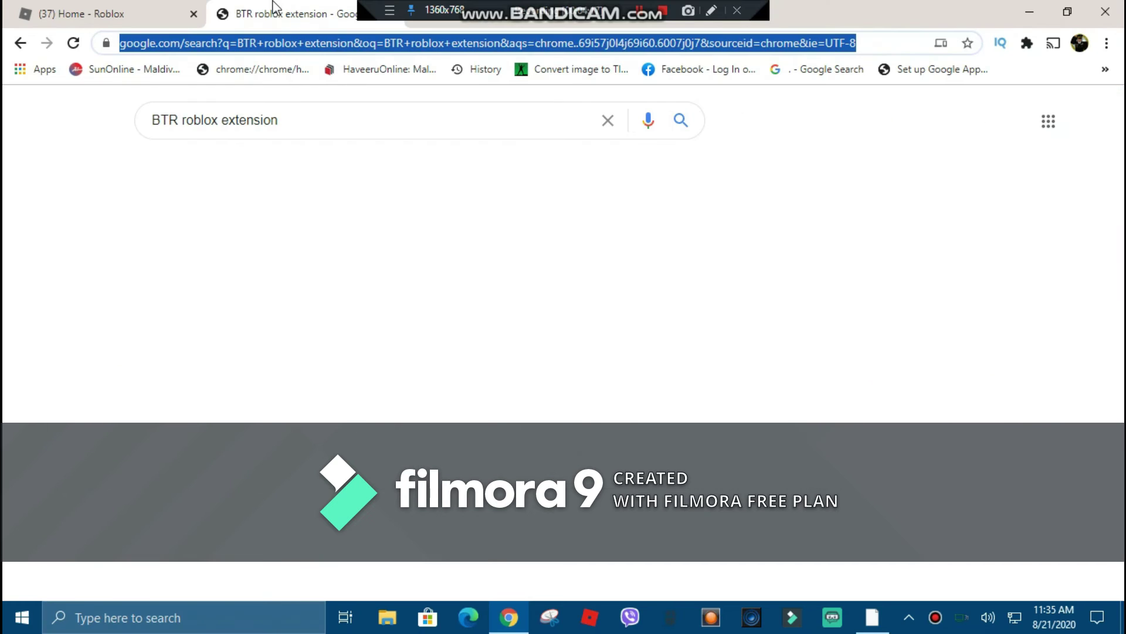
Open the 'BTRoblox - Making Roblox Better' Chrome Web Store result.
{"action": "left_click", "coordinate": [508, 236]}
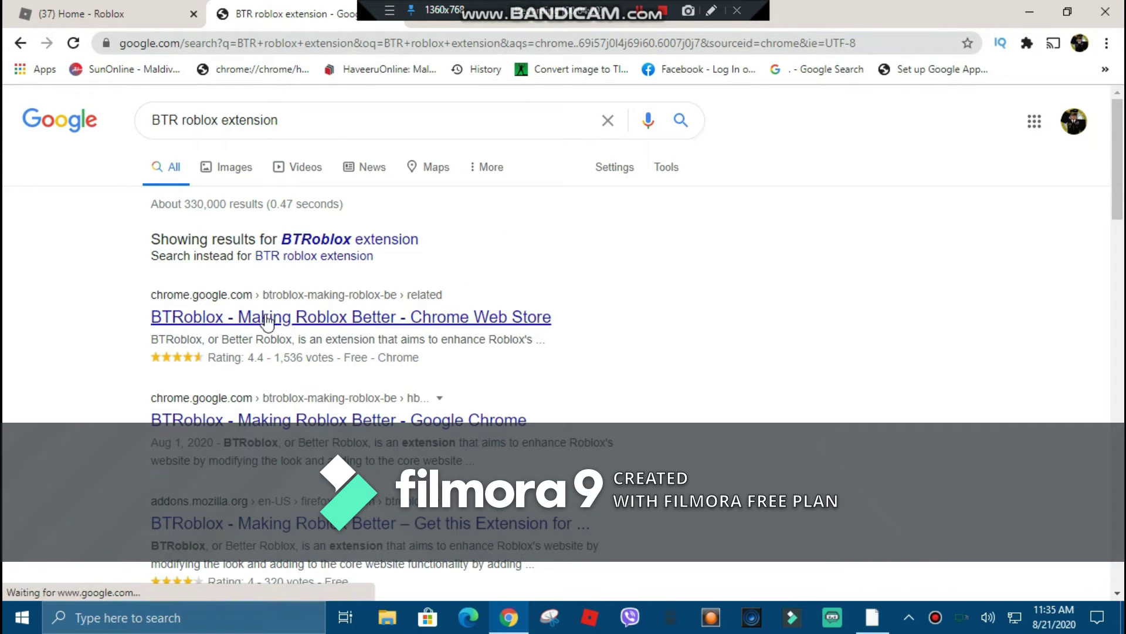
{"action": "left_click", "coordinate": [337, 318]}
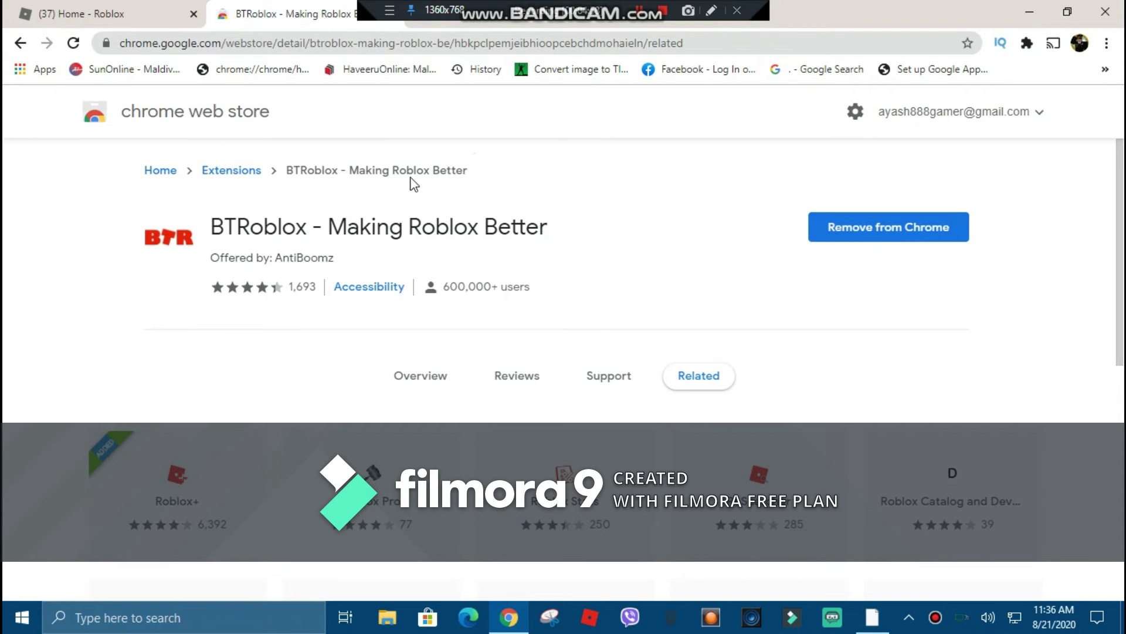
Close the BTRoblox store tab and scroll through the Roblox home page.
{"action": "key", "text": "ctrl+w"}
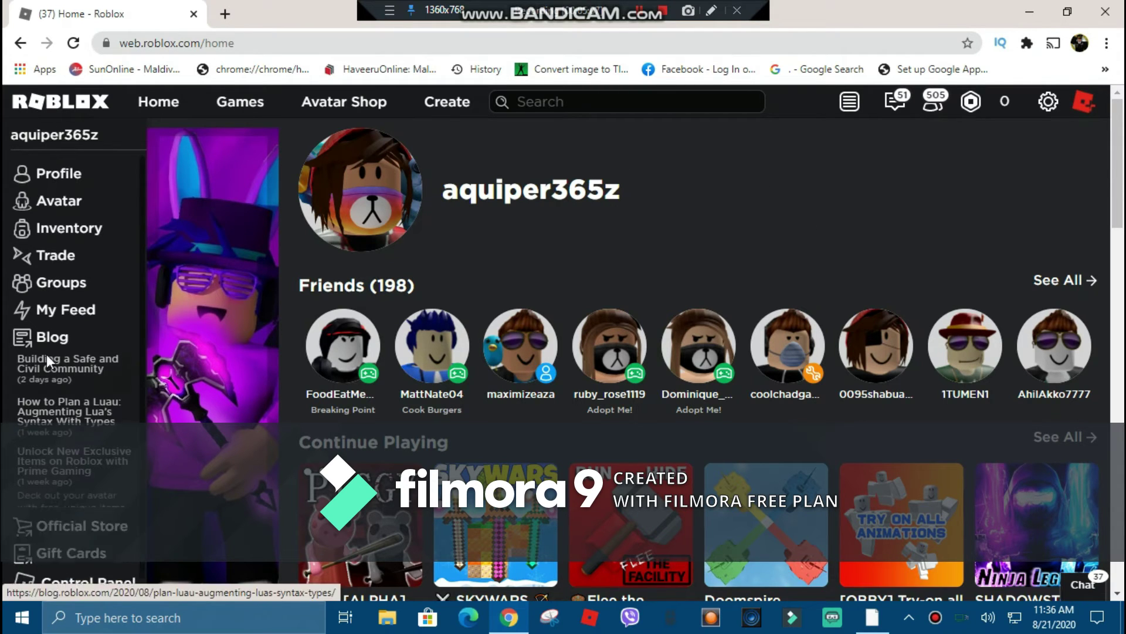
{"action": "mouse_move", "coordinate": [70, 482]}
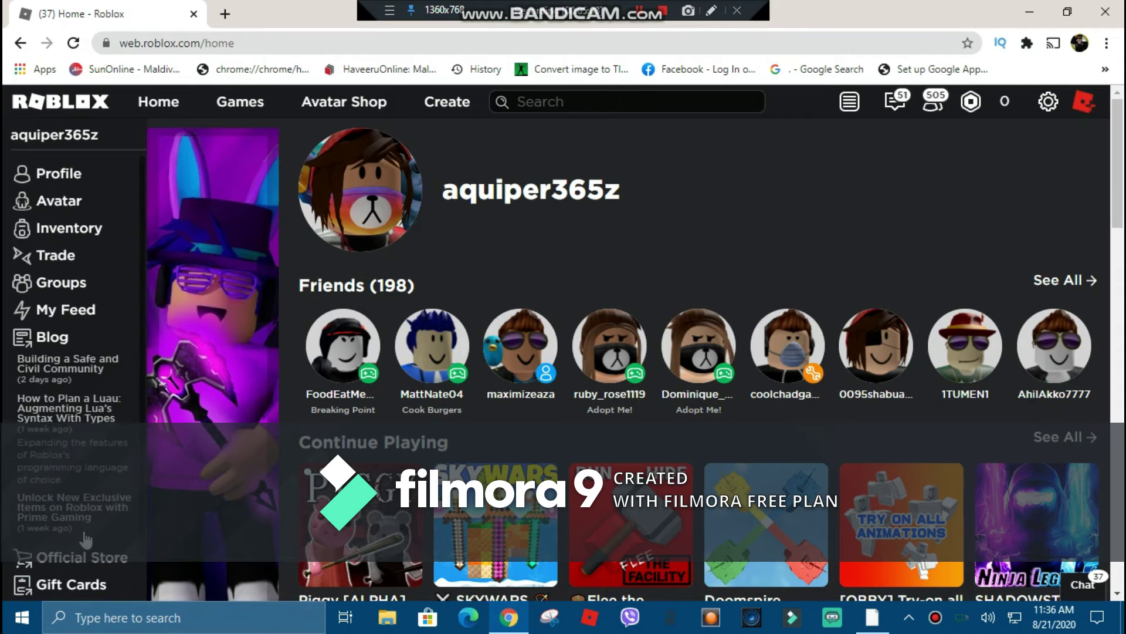
{"action": "scroll", "coordinate": [71, 492], "scroll_direction": "down", "scroll_amount": 5}
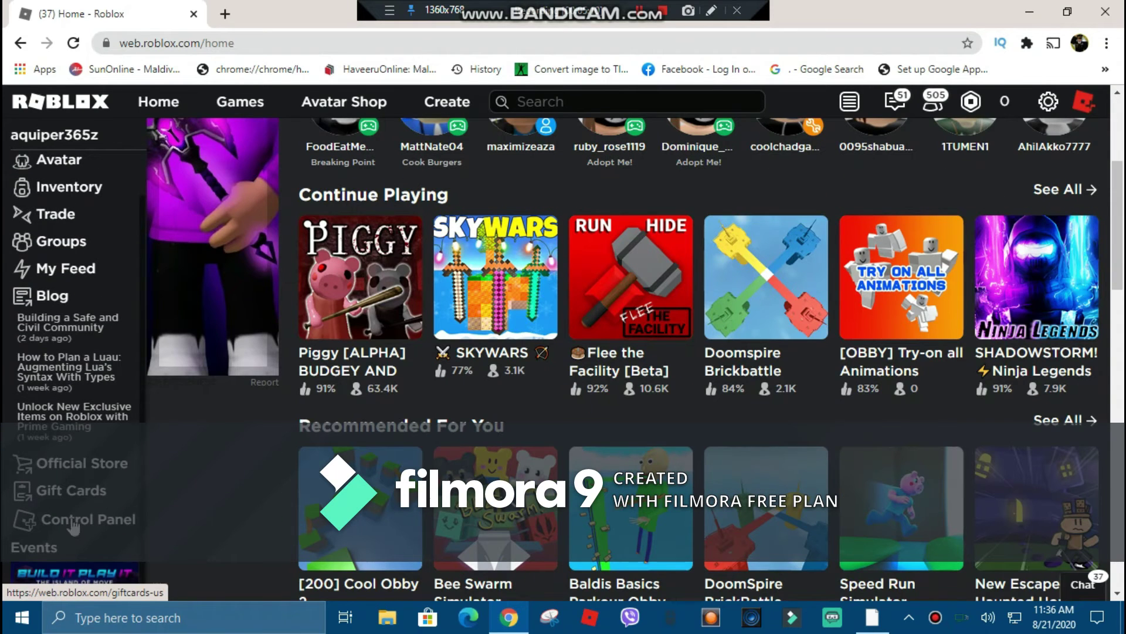
{"action": "scroll", "coordinate": [75, 575], "scroll_direction": "down", "scroll_amount": 3}
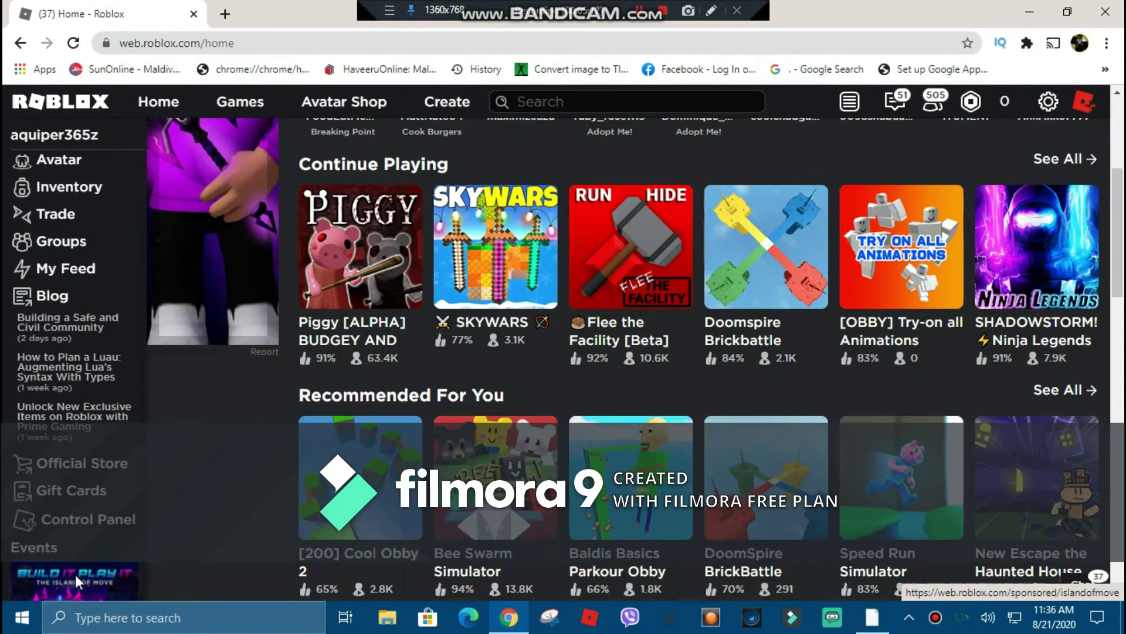
{"action": "scroll", "coordinate": [246, 520], "scroll_direction": "up", "scroll_amount": 6}
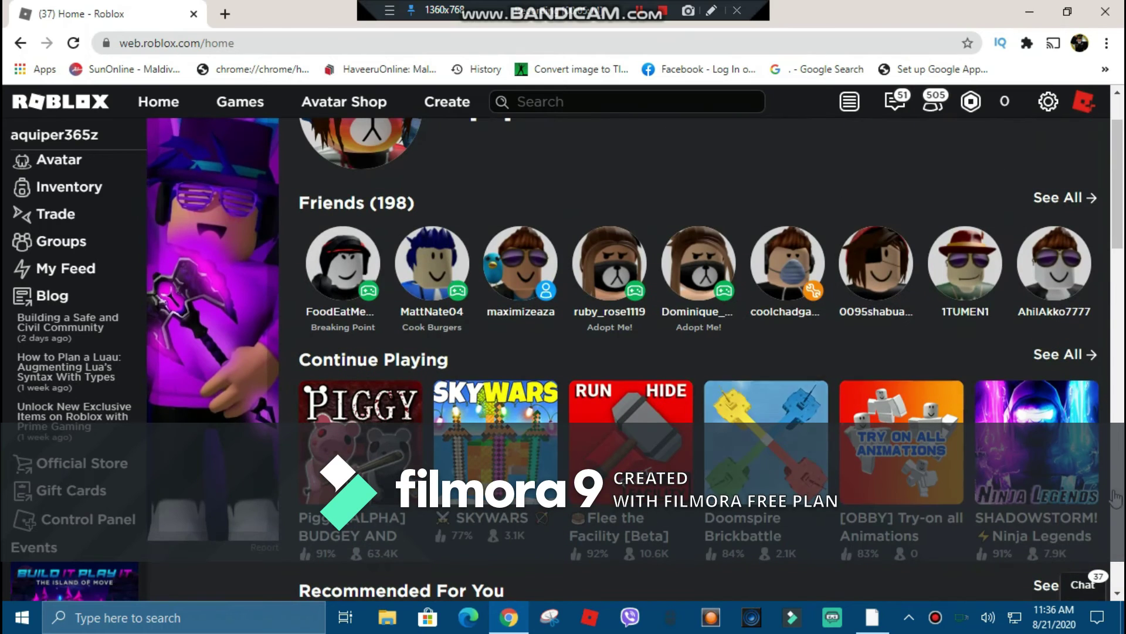
{"action": "scroll", "coordinate": [249, 525], "scroll_direction": "up", "scroll_amount": 2}
{"action": "scroll", "coordinate": [93, 450], "scroll_direction": "up", "scroll_amount": 1}
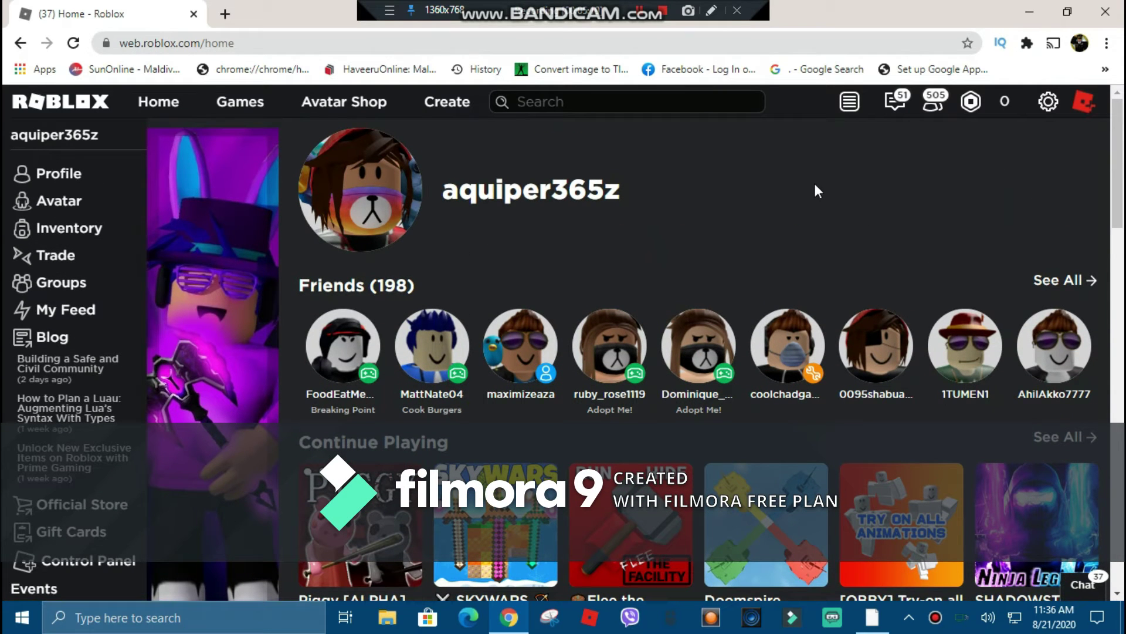
Open Roblox+ Settings from Control Panel and show its Navigation options.
{"action": "left_click", "coordinate": [72, 566]}
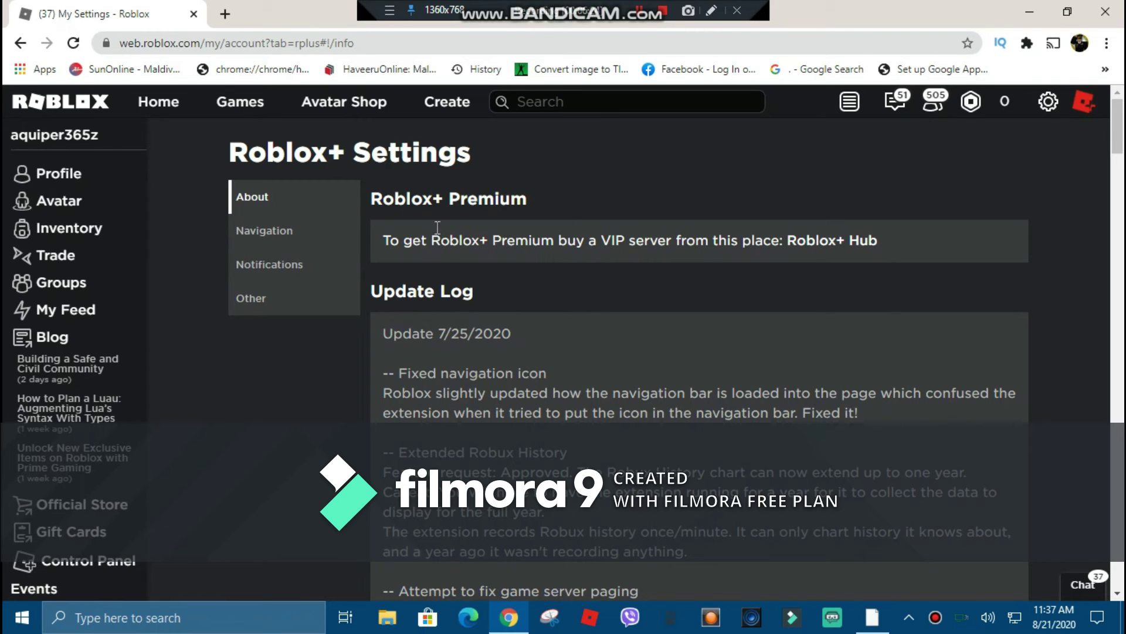
{"action": "left_click", "coordinate": [288, 241]}
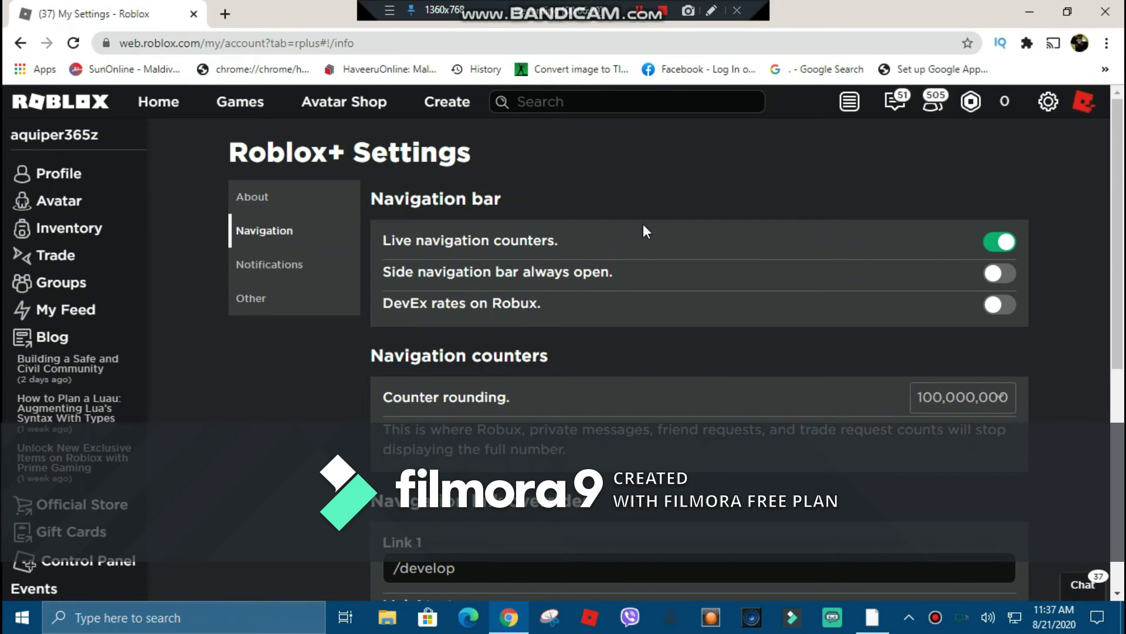
{"action": "left_click", "coordinate": [592, 102]}
Enter a player's username in the Roblox site search, then return home via the logo.
{"action": "type", "text": "aquiper"}
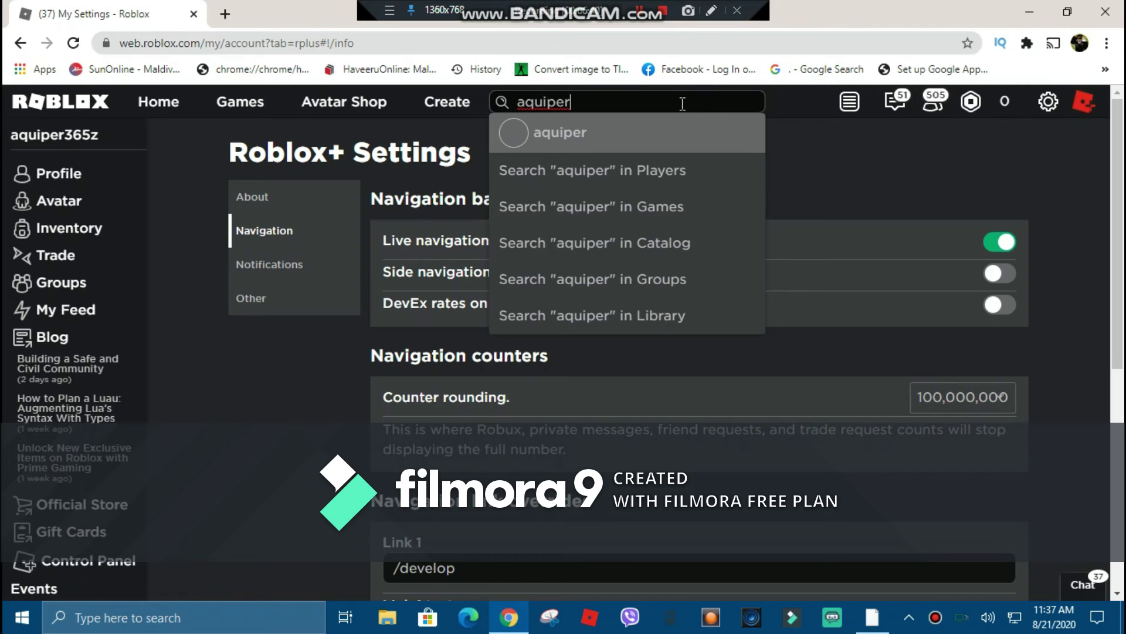
{"action": "type", "text": "_exe"}
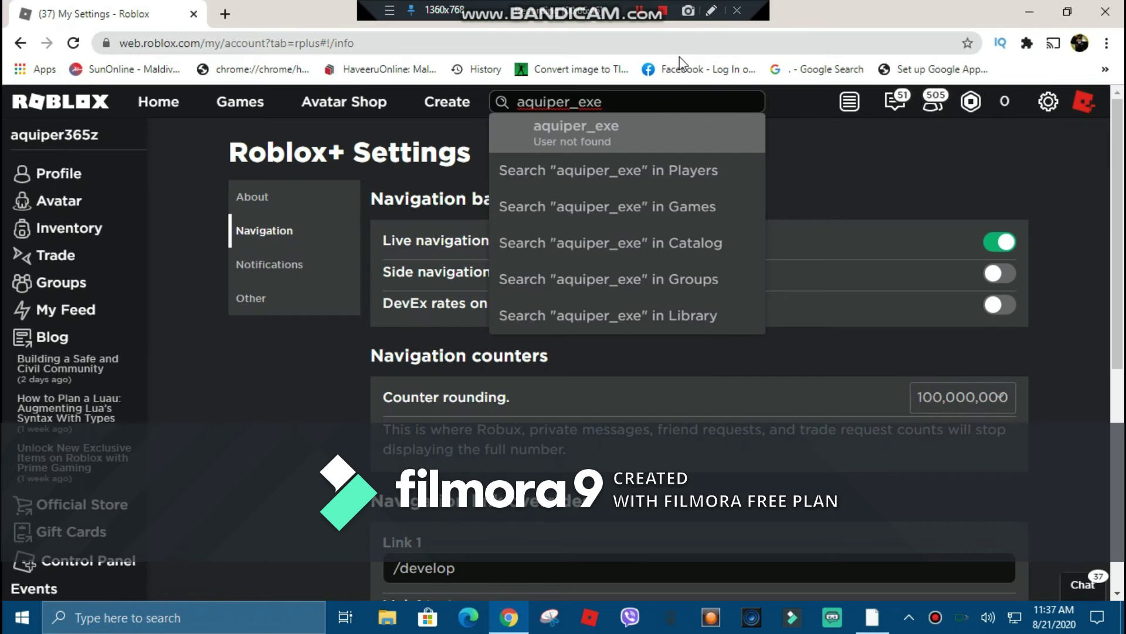
{"action": "key", "text": "ctrl+a"}
{"action": "key", "text": "BackSpace"}
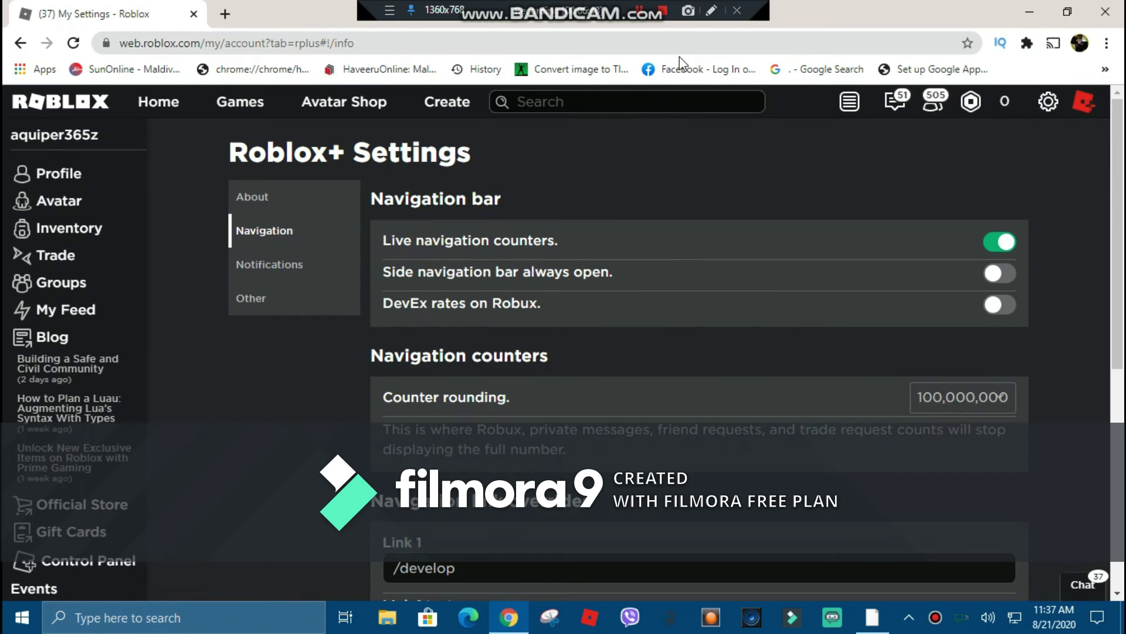
{"action": "type", "text": "aquip"}
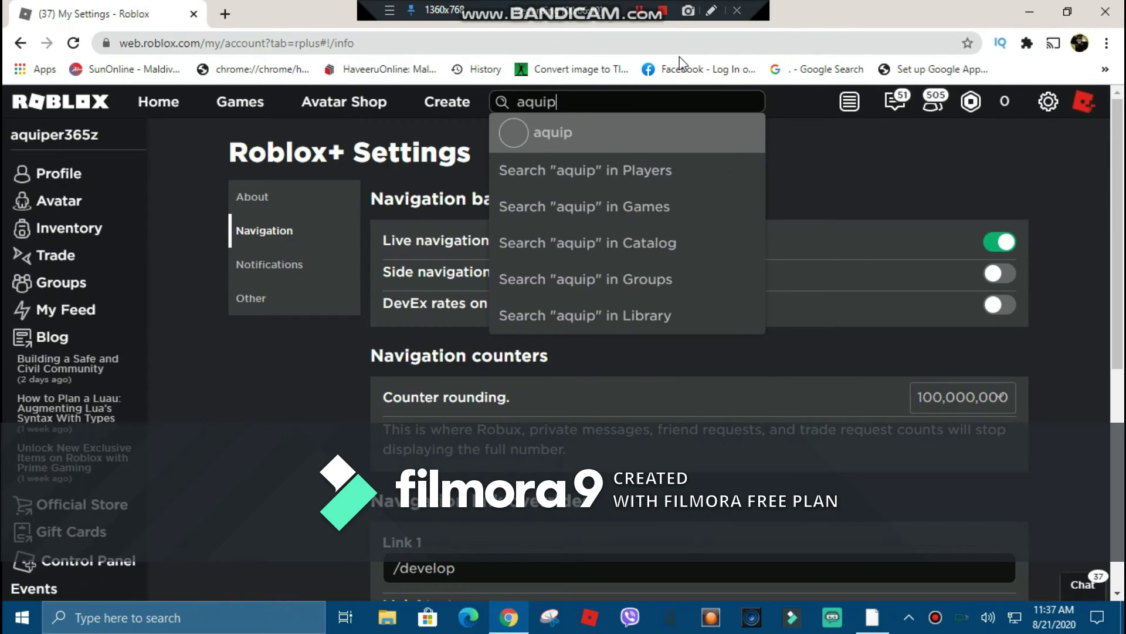
{"action": "type", "text": "er365z"}
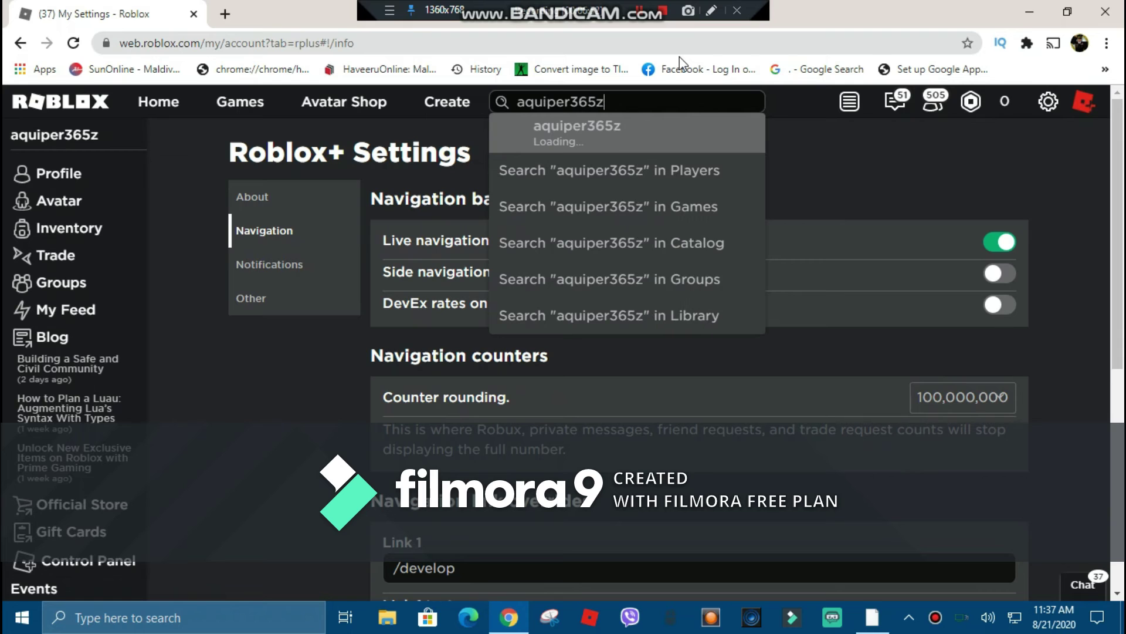
{"action": "type", "text": "_exe"}
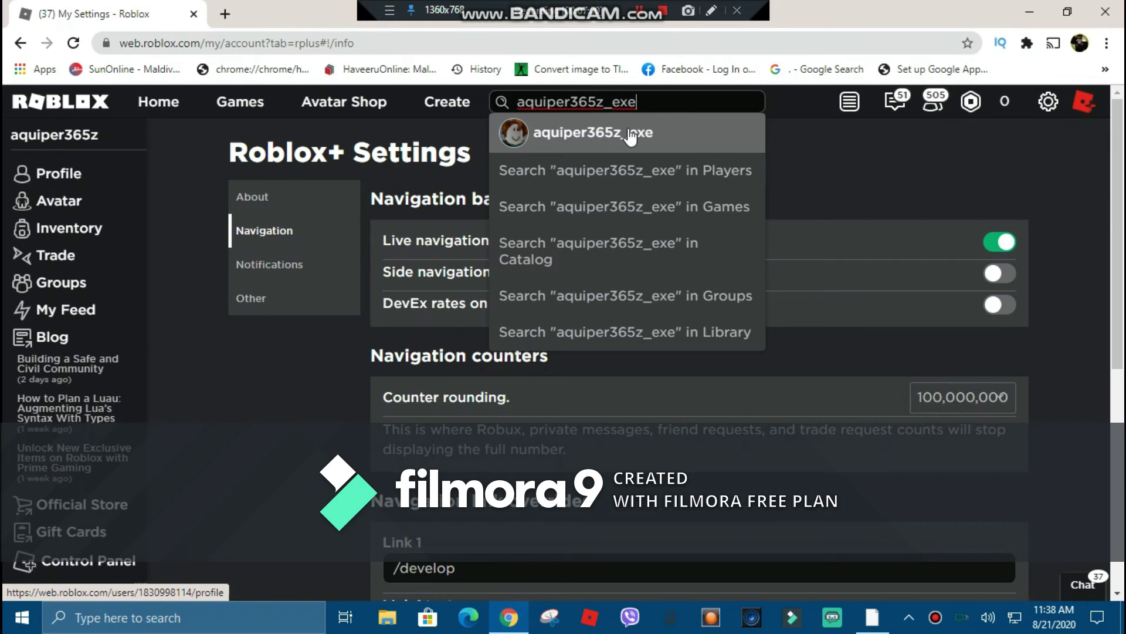
{"action": "left_click", "coordinate": [820, 188]}
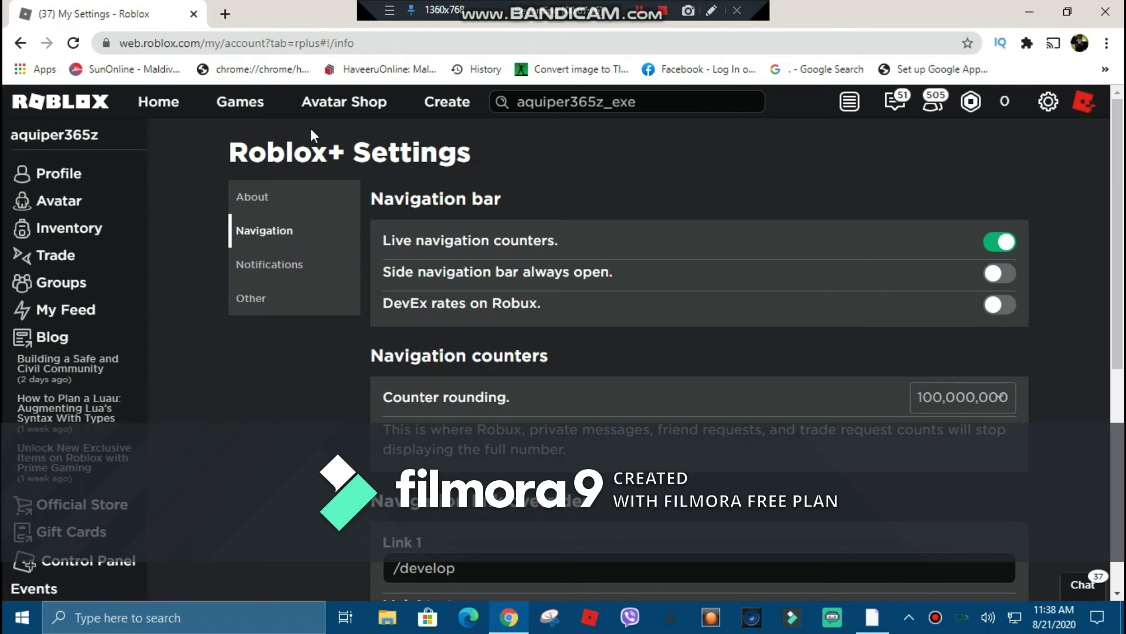
{"action": "left_click", "coordinate": [74, 103]}
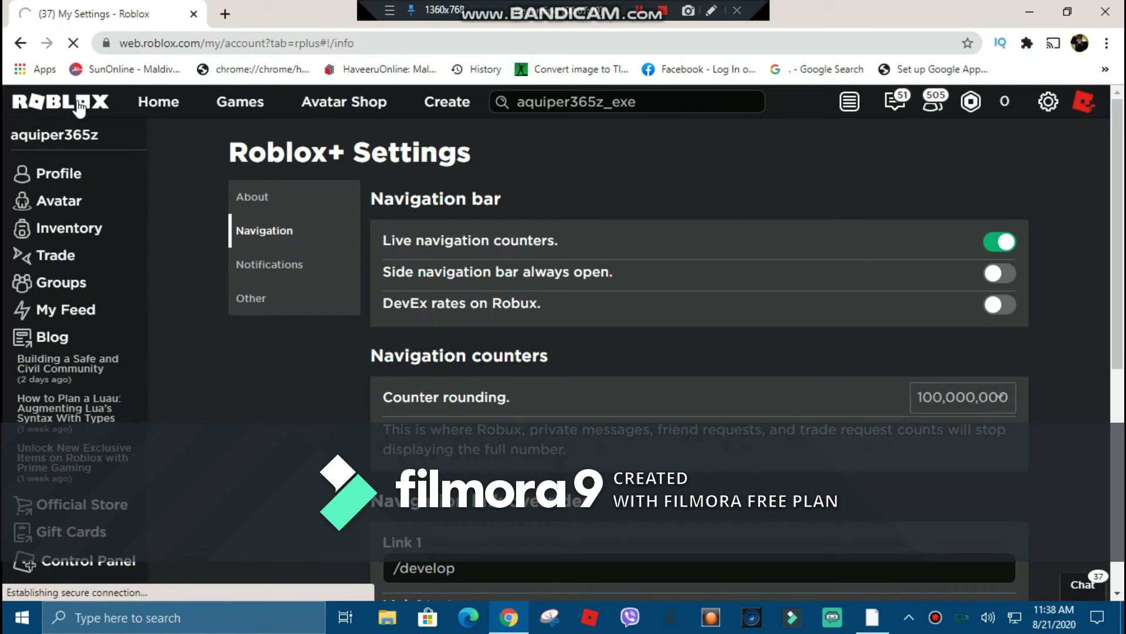